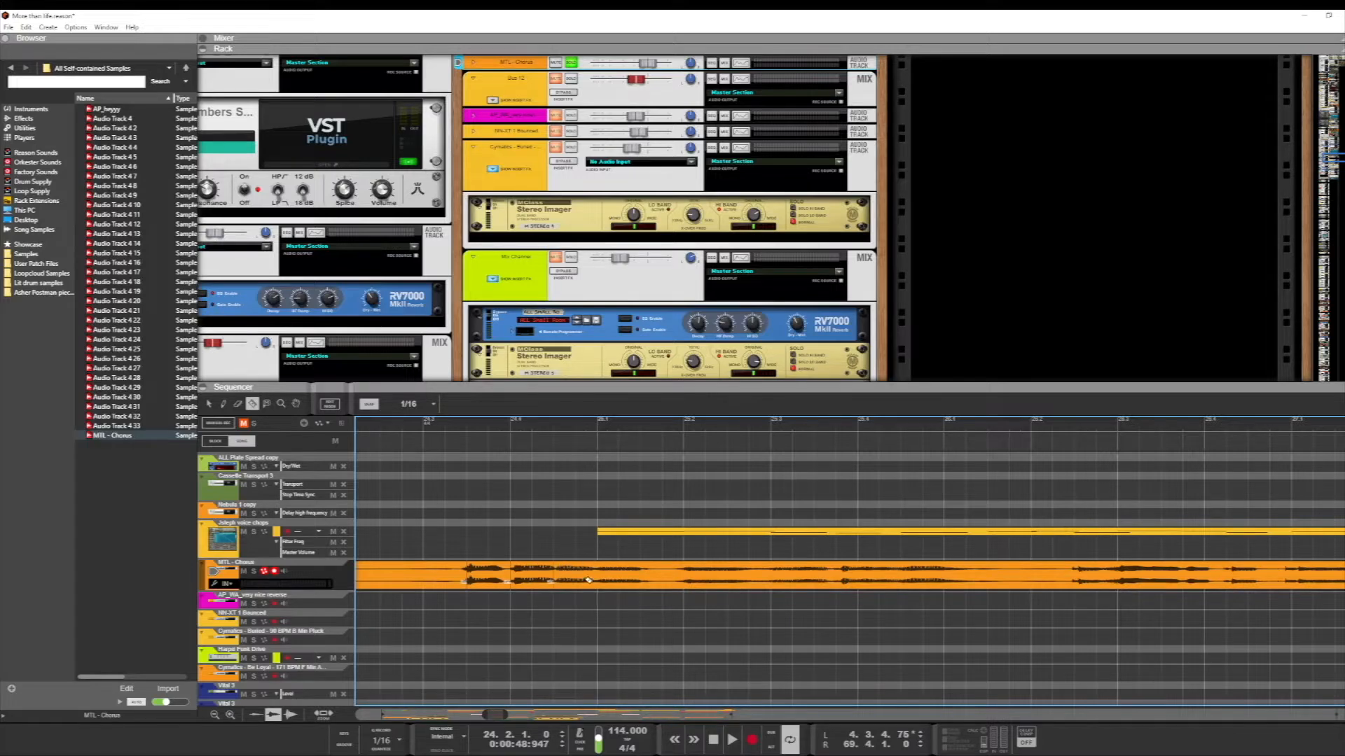
# Finish splitting the opening of the MTL - Chorus vocal clip and delete the section before the first sung phrase.
pyautogui.click(663, 564)
pyautogui.click(208, 403)
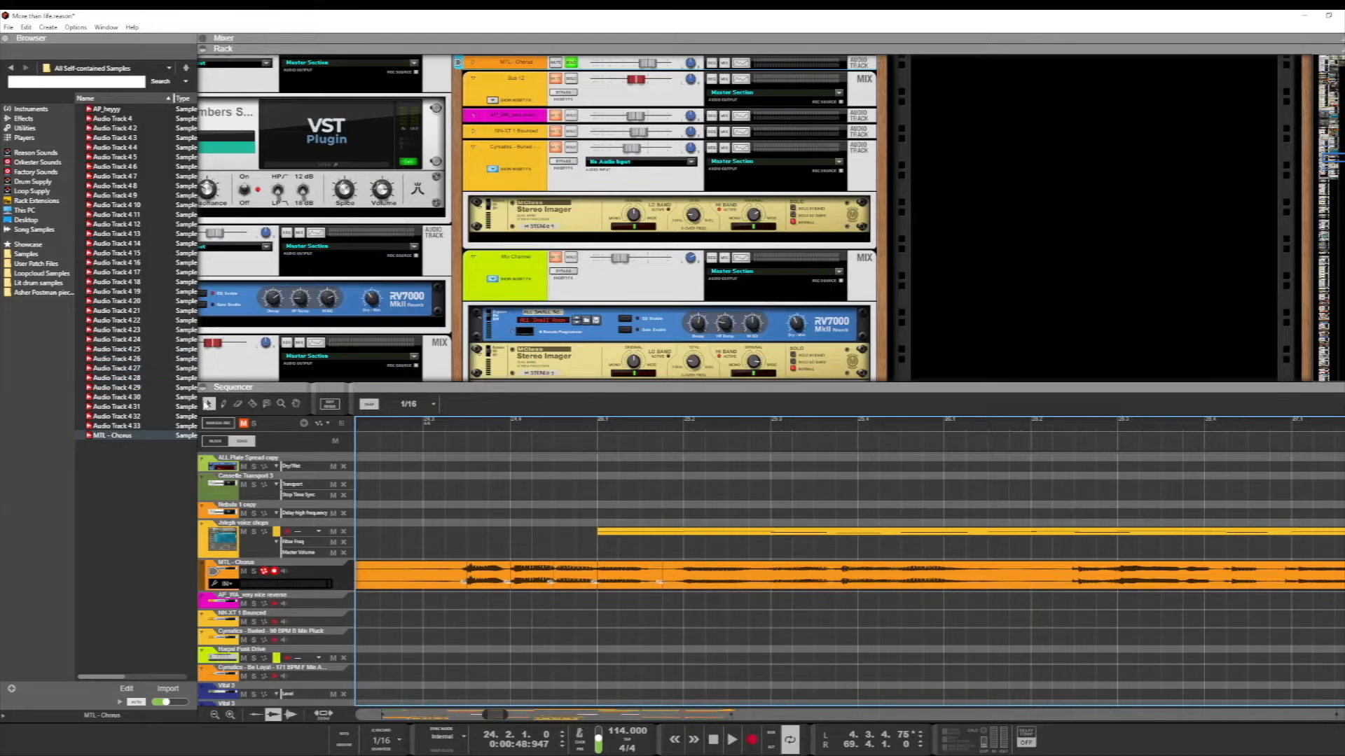
pyautogui.click(445, 574)
pyautogui.press('Delete')
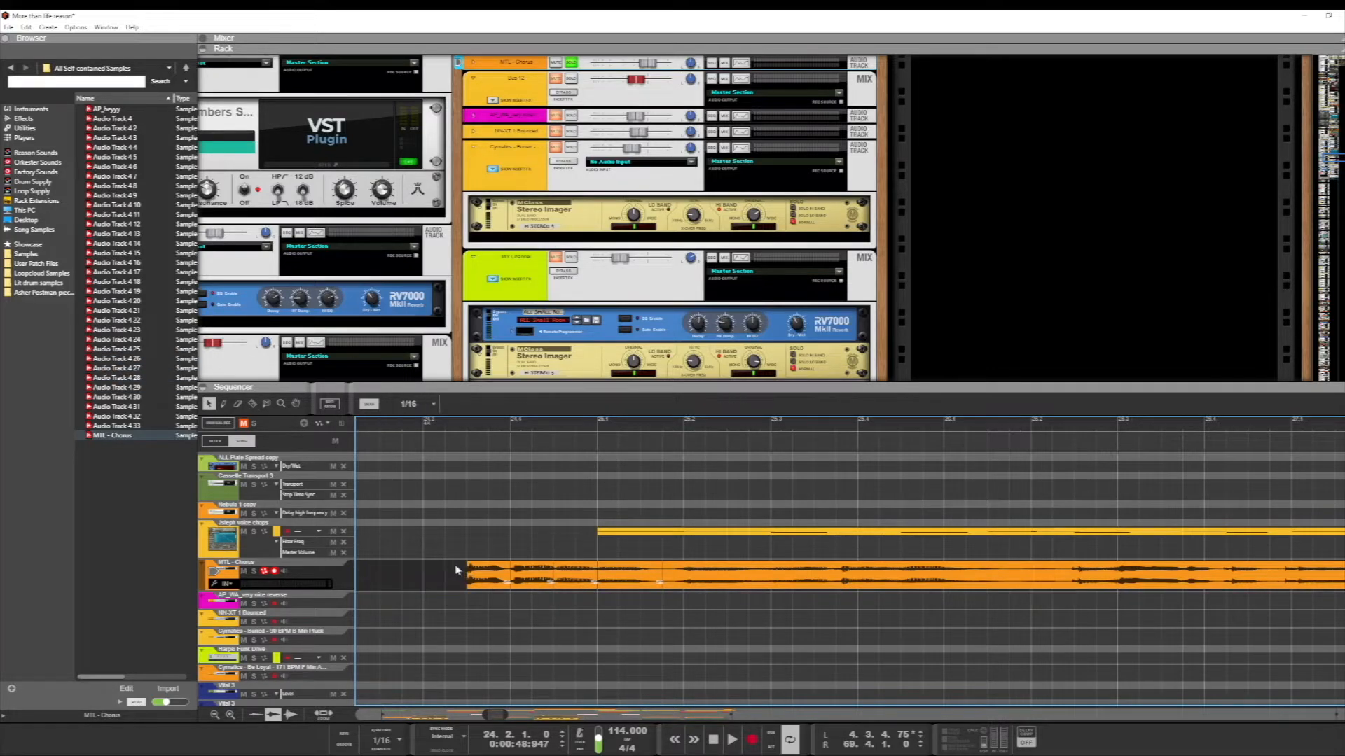
# With snap off, shift the first MTL - Chorus slice earlier, trim its start to the vocal onset and audition it.
pyautogui.press('s')
pyautogui.moveTo(506, 714); pyautogui.dragTo(493, 714)
pyautogui.click(494, 575)
pyautogui.moveTo(496, 569); pyautogui.dragTo(448, 569)
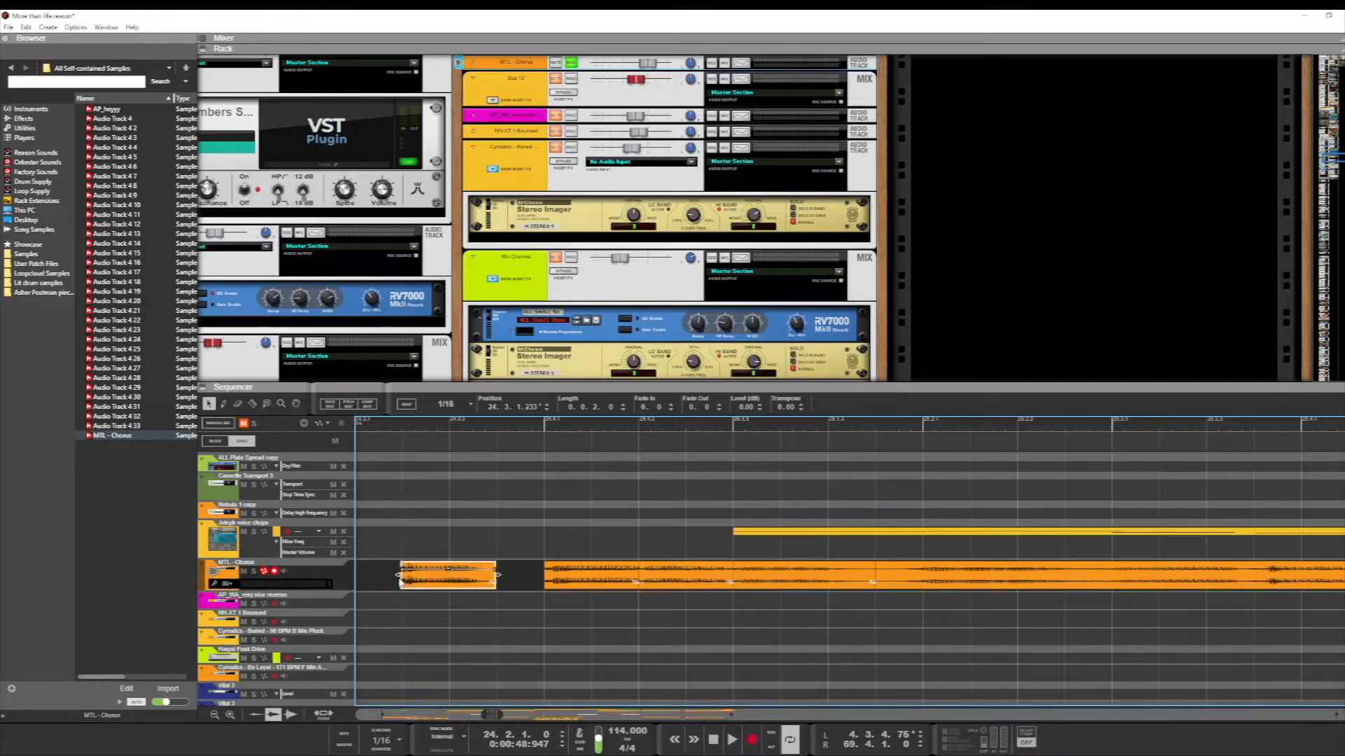
pyautogui.press('space')
pyautogui.moveTo(404, 581); pyautogui.dragTo(417, 581)
pyautogui.click(396, 433)
pyautogui.click(401, 428)
pyautogui.click(402, 427)
pyautogui.press('space')
# Move the second vocal slice earlier, trim its start to 24.3.4.123 and audition the result.
pyautogui.click(552, 583)
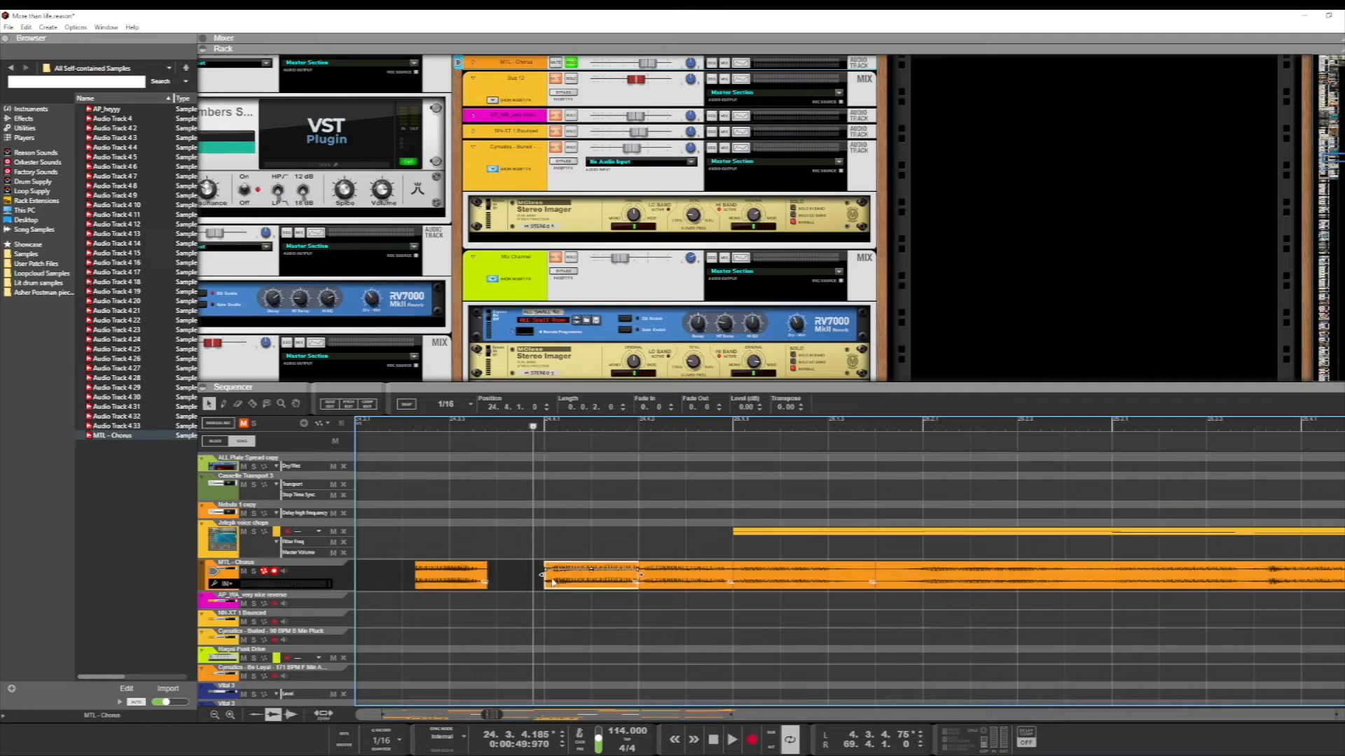
pyautogui.moveTo(540, 578); pyautogui.dragTo(519, 579)
pyautogui.click(500, 425)
pyautogui.press('space')
pyautogui.press('space')
pyautogui.click(514, 426)
pyautogui.press('space')
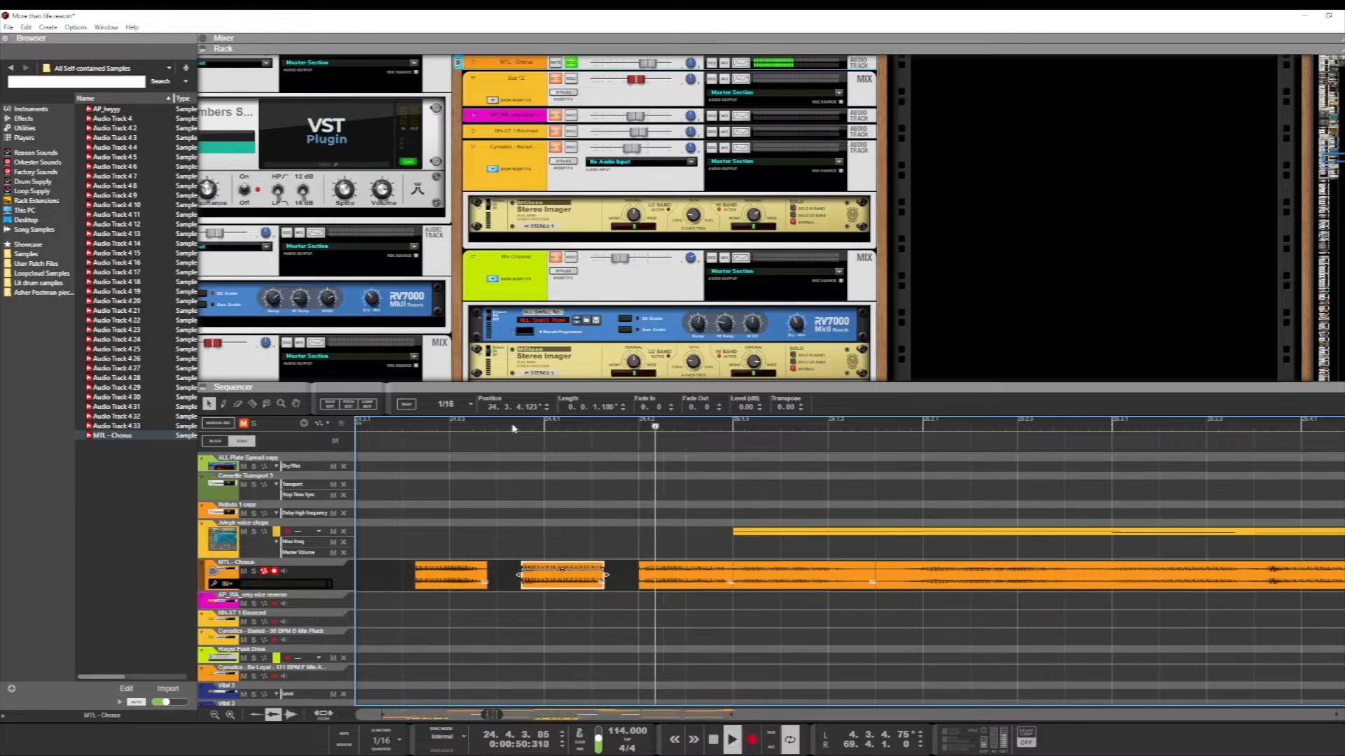
pyautogui.press('space')
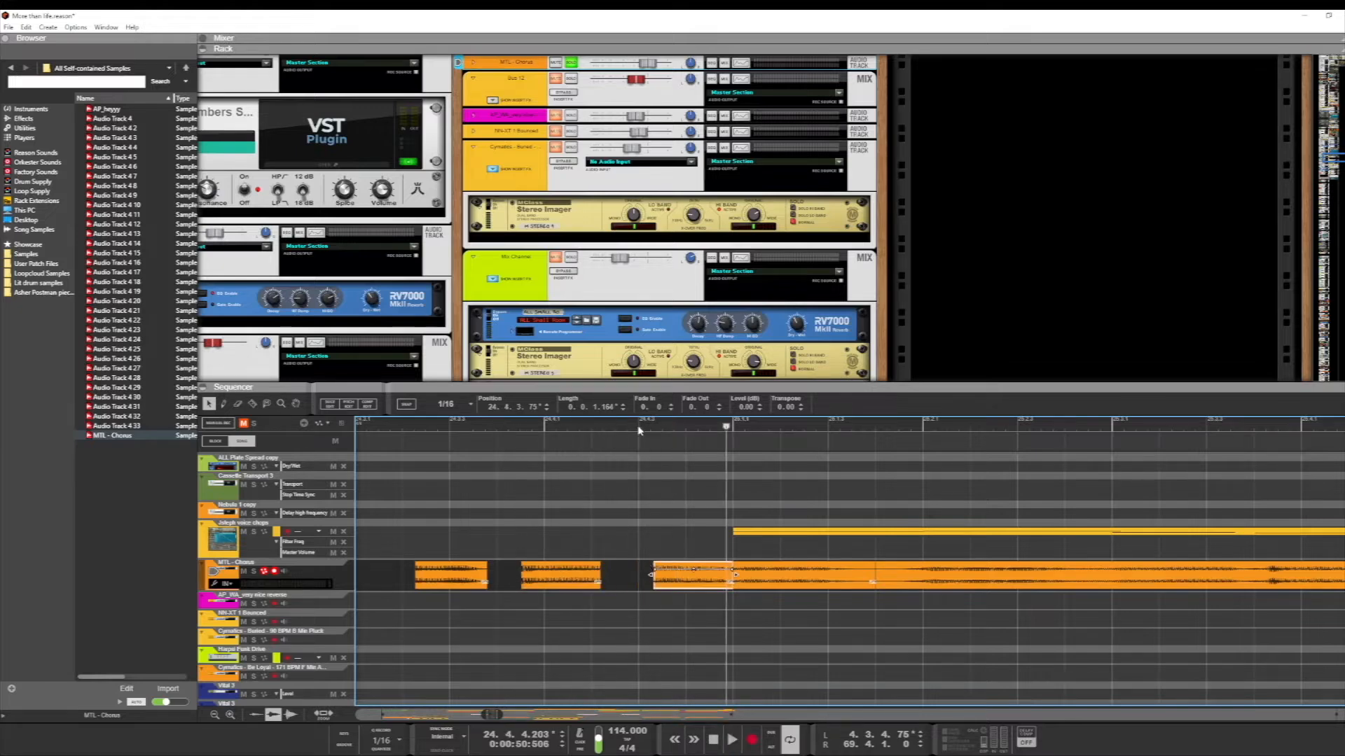
# Audition the third vocal slice from its trimmed start and shift it slightly earlier on the MTL - Chorus track.
pyautogui.click(638, 427)
pyautogui.press('space')
pyautogui.press('space')
pyautogui.moveTo(675, 565); pyautogui.dragTo(643, 565)
# Trim the start of the fourth vocal slice to 25.1.1.62 and audition it.
pyautogui.click(751, 576)
pyautogui.moveTo(730, 577); pyautogui.dragTo(743, 577)
pyautogui.click(718, 427)
pyautogui.press('space')
pyautogui.press('space')
# Listen to short passages around bars 25 and 30 of the MTL - Chorus vocal for further words to chop.
pyautogui.moveTo(499, 714); pyautogui.dragTo(548, 690)
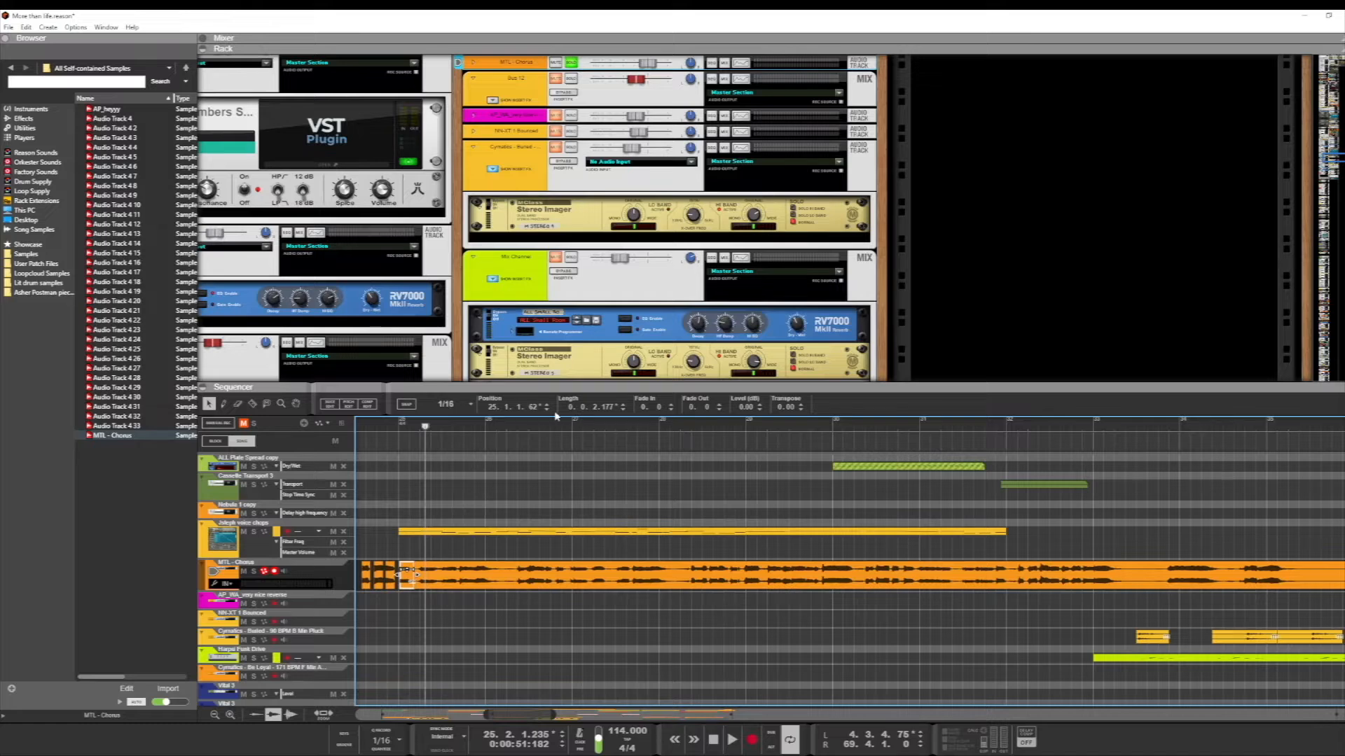
pyautogui.click(457, 429)
pyautogui.press('space')
pyautogui.click(464, 432)
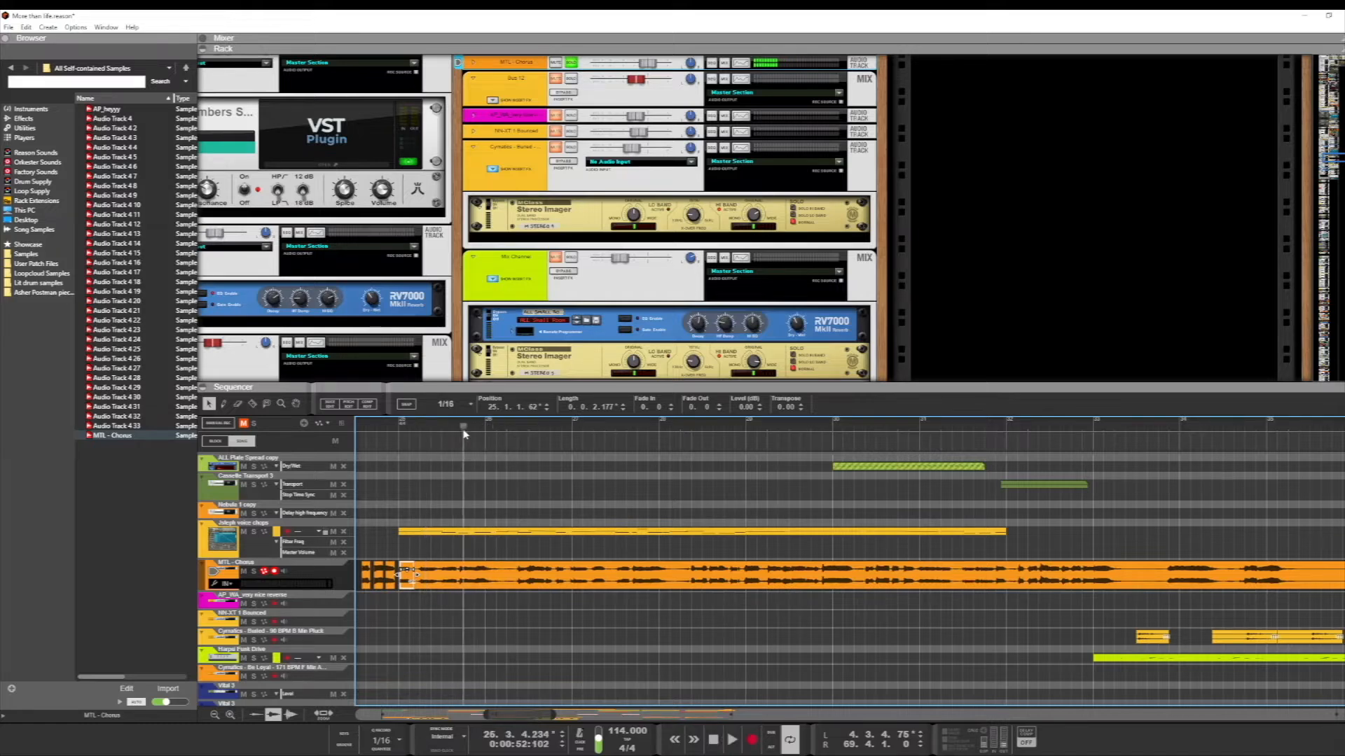
pyautogui.press('space')
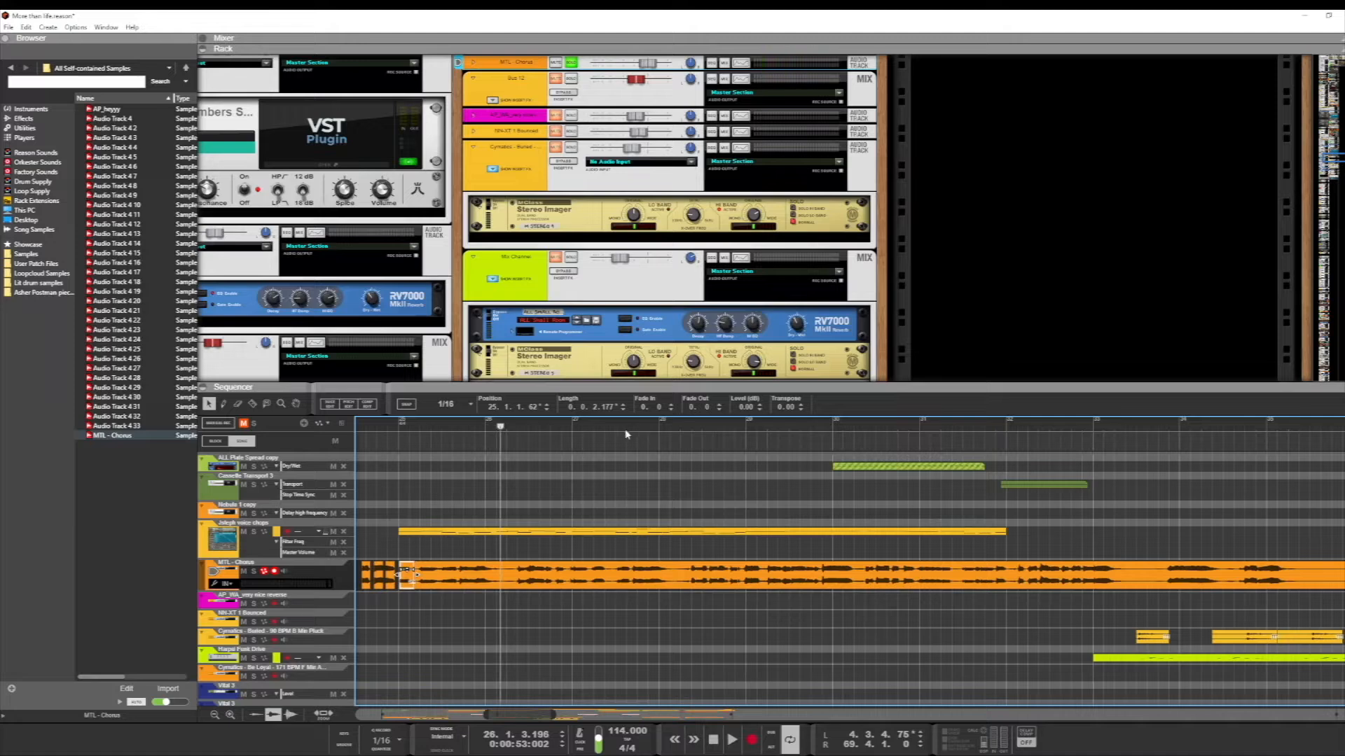
pyautogui.click(818, 427)
pyautogui.press('space')
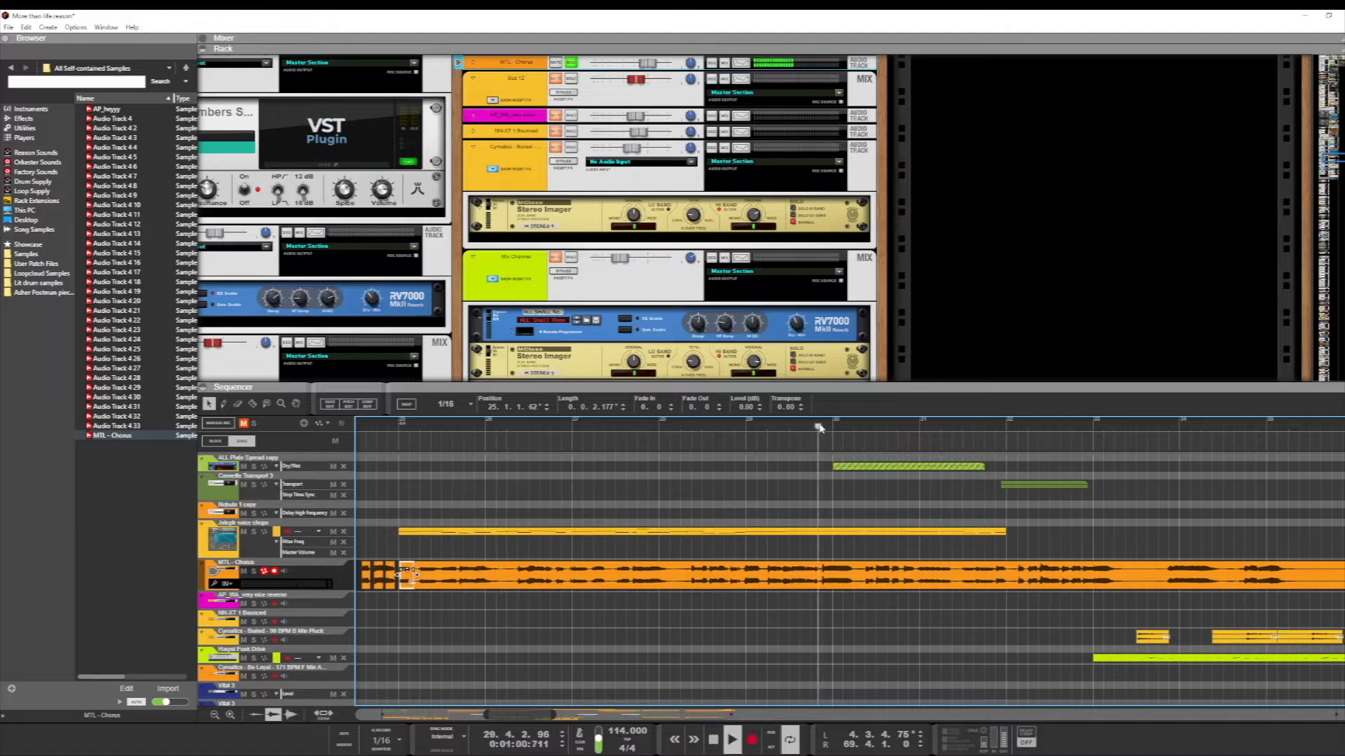
pyautogui.press('space')
pyautogui.click(817, 426)
pyautogui.click(825, 426)
pyautogui.press('space')
pyautogui.press('space')
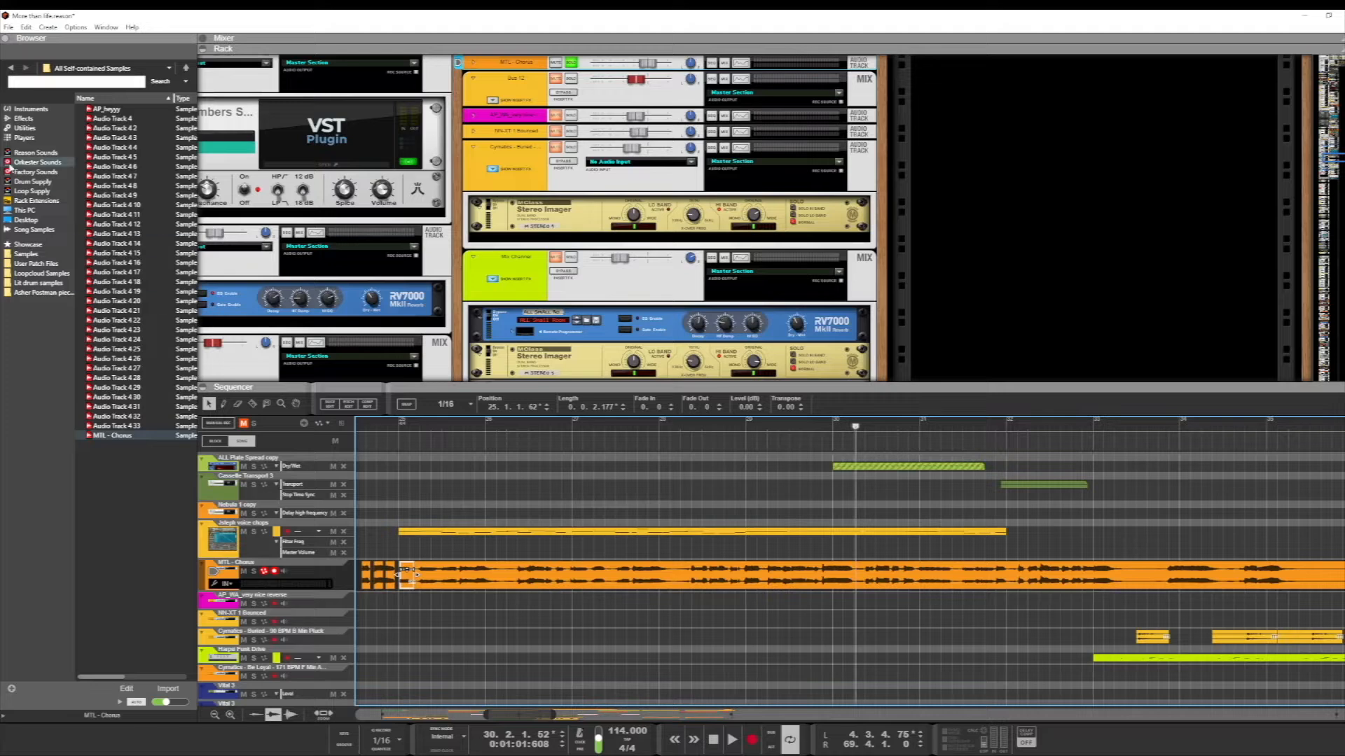
# Add an NN-XT Advanced Sampler to the empty space in the third rack column and unfold its remote editor.
pyautogui.click(28, 254)
pyautogui.click(33, 230)
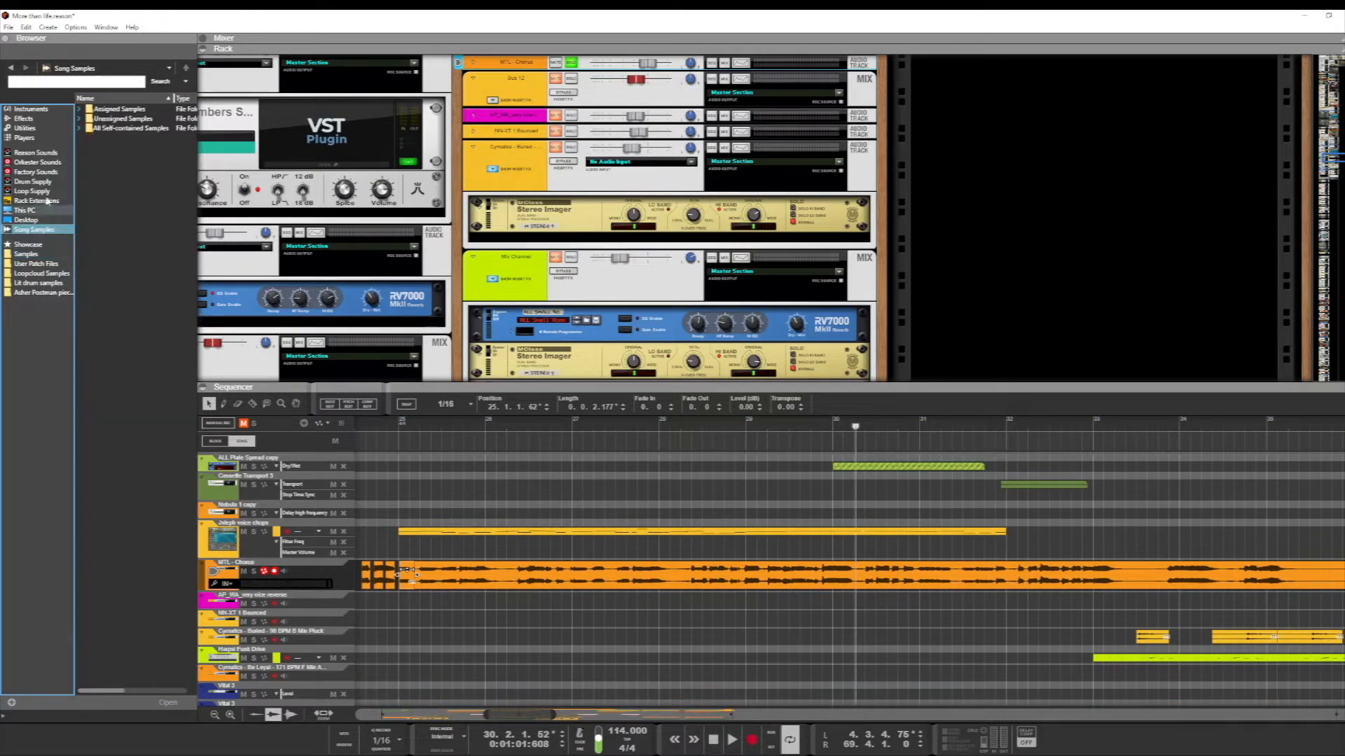
pyautogui.doubleClick(116, 110)
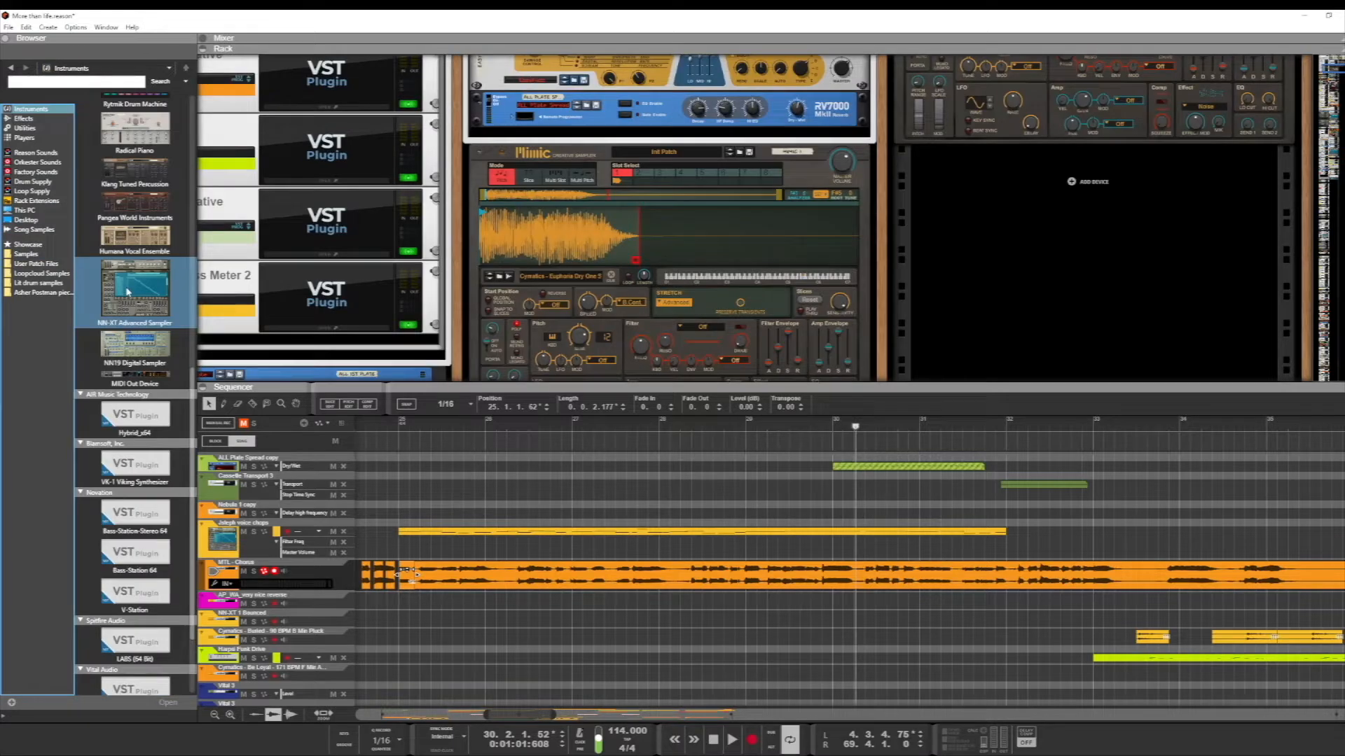
pyautogui.moveTo(156, 289)
pyautogui.mouseDown()
pyautogui.moveTo(534, 245)
pyautogui.moveTo(826, 286)
pyautogui.moveTo(1063, 275)
pyautogui.moveTo(955, 261)
pyautogui.mouseUp()
pyautogui.rightClick(1042, 210)
pyautogui.click(1077, 410)
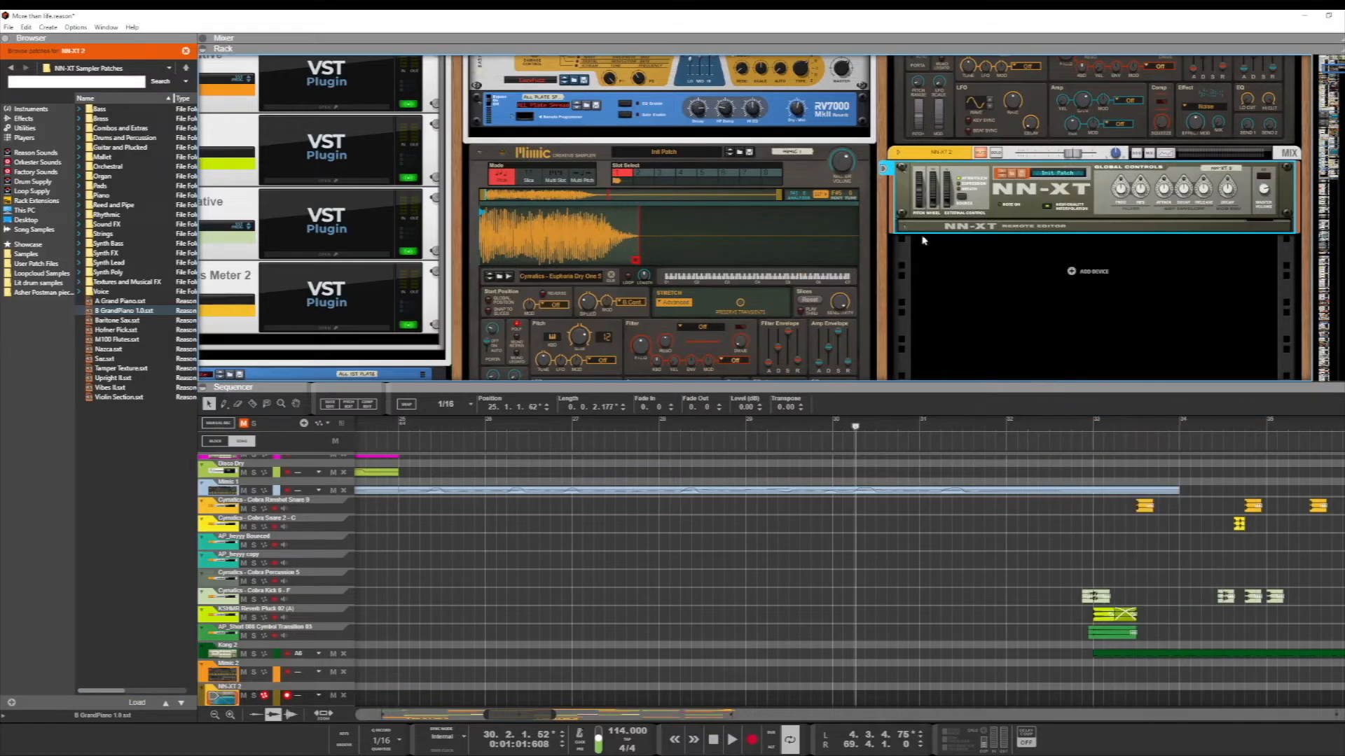
pyautogui.click(910, 231)
# Load voice chop samples Audio Track 2 through Audio Track 2 44 into the new NN-XT and automap their zones chromatically.
pyautogui.click(26, 229)
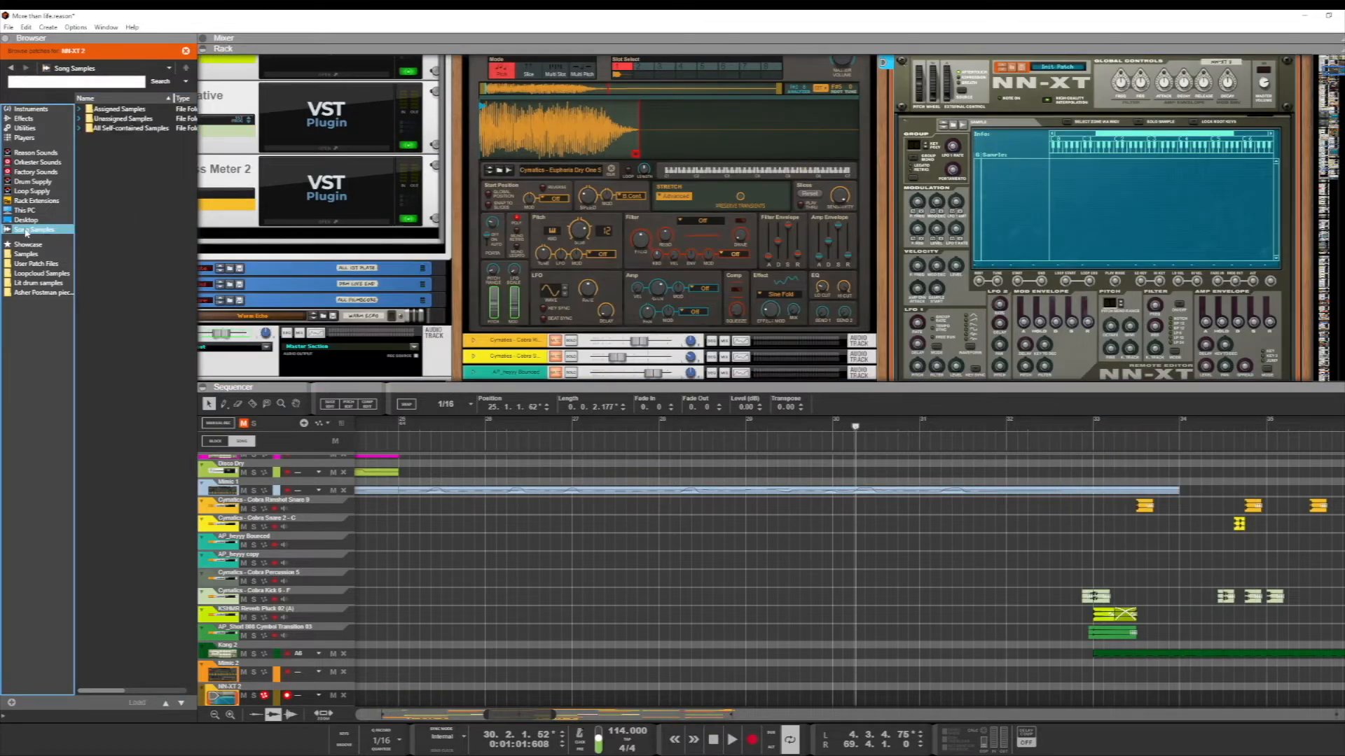
pyautogui.click(117, 110)
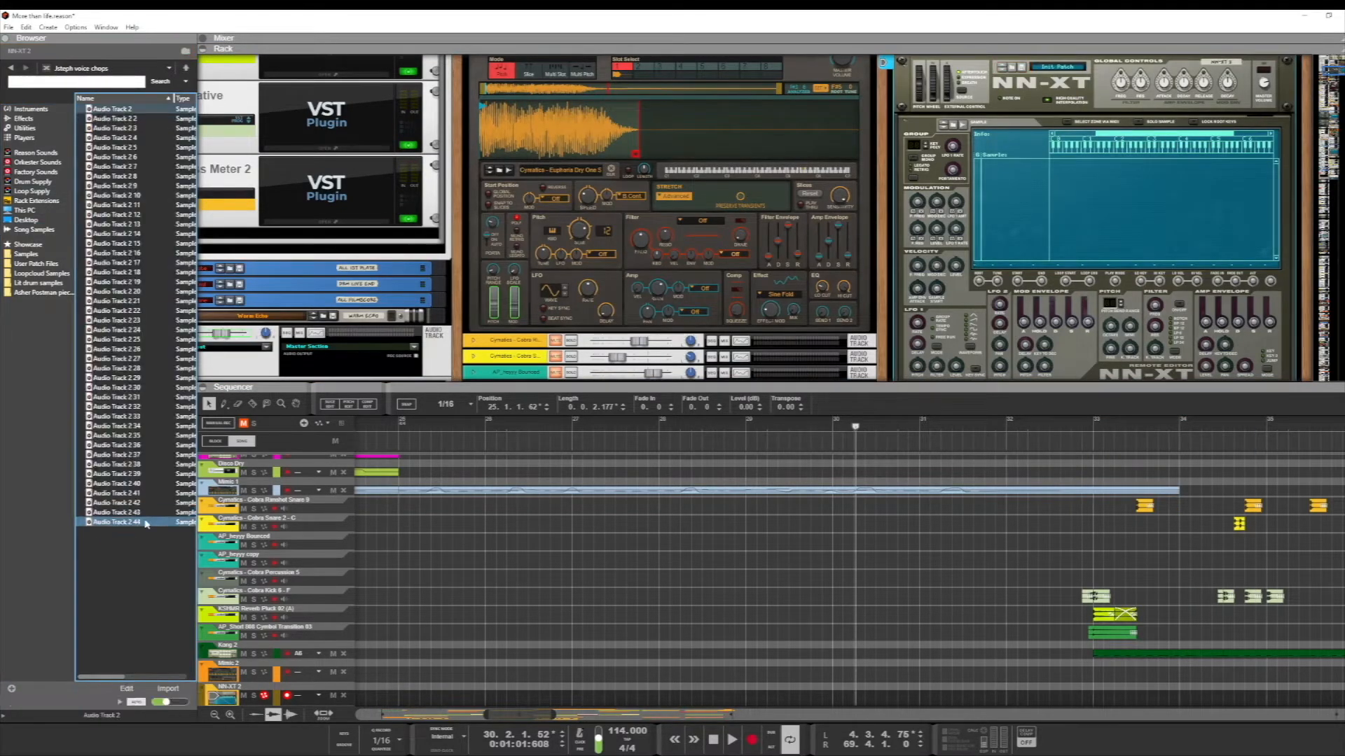
pyautogui.keyDown('shift'); pyautogui.click(146, 522); pyautogui.keyUp('shift')
pyautogui.moveTo(119, 115); pyautogui.dragTo(1131, 235)
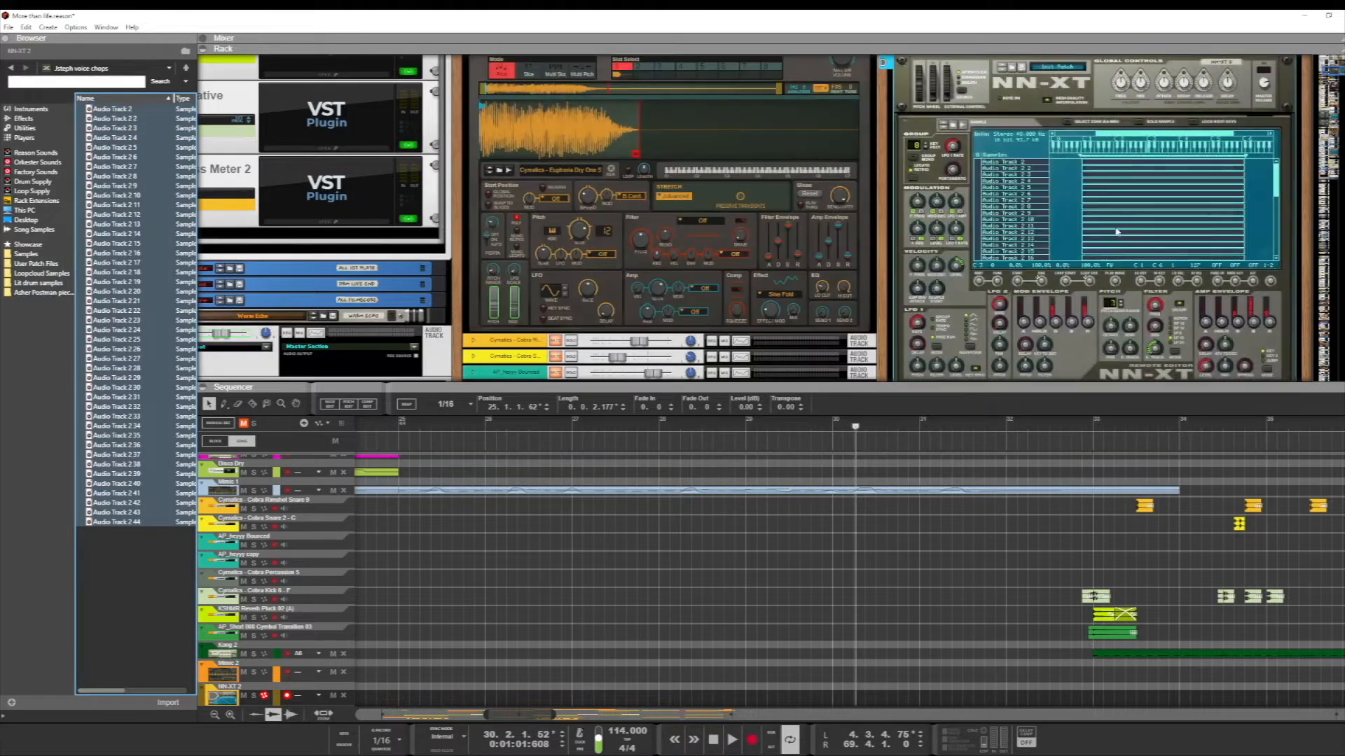
pyautogui.rightClick(1103, 189)
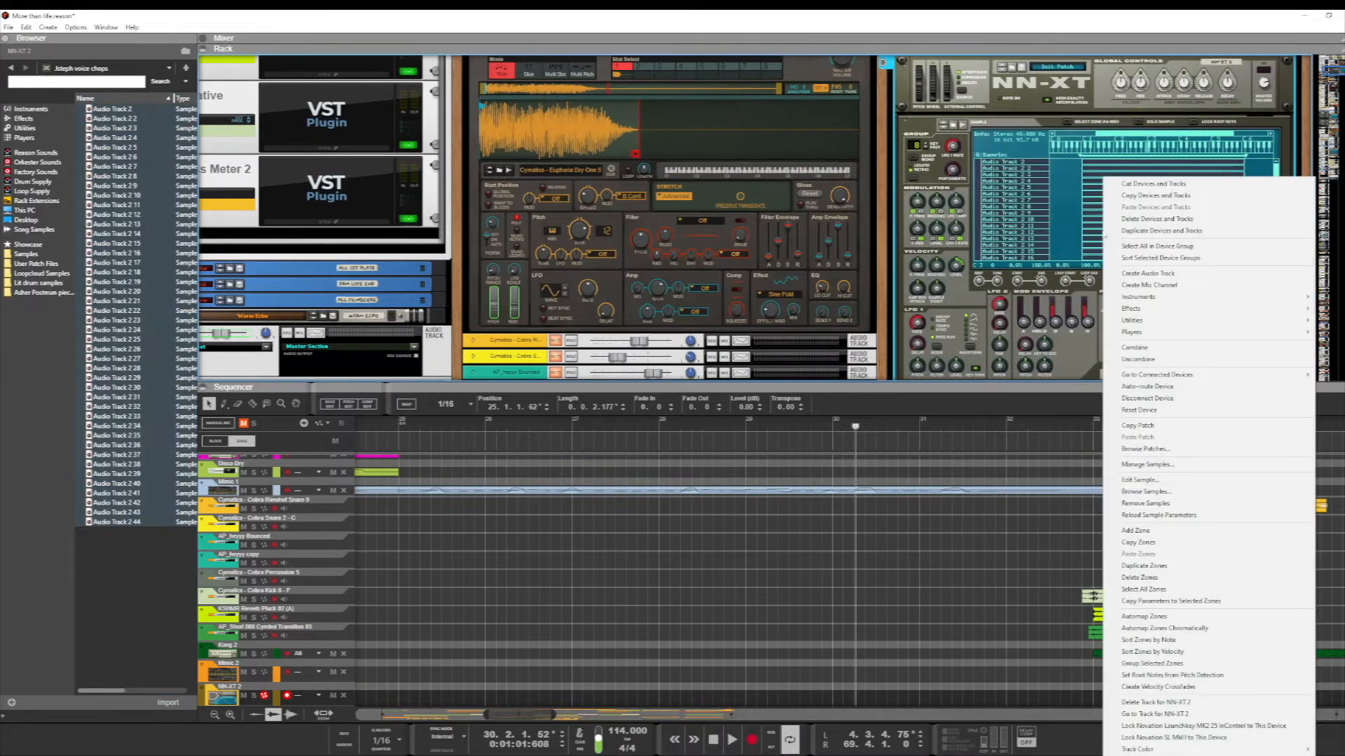
pyautogui.click(1152, 629)
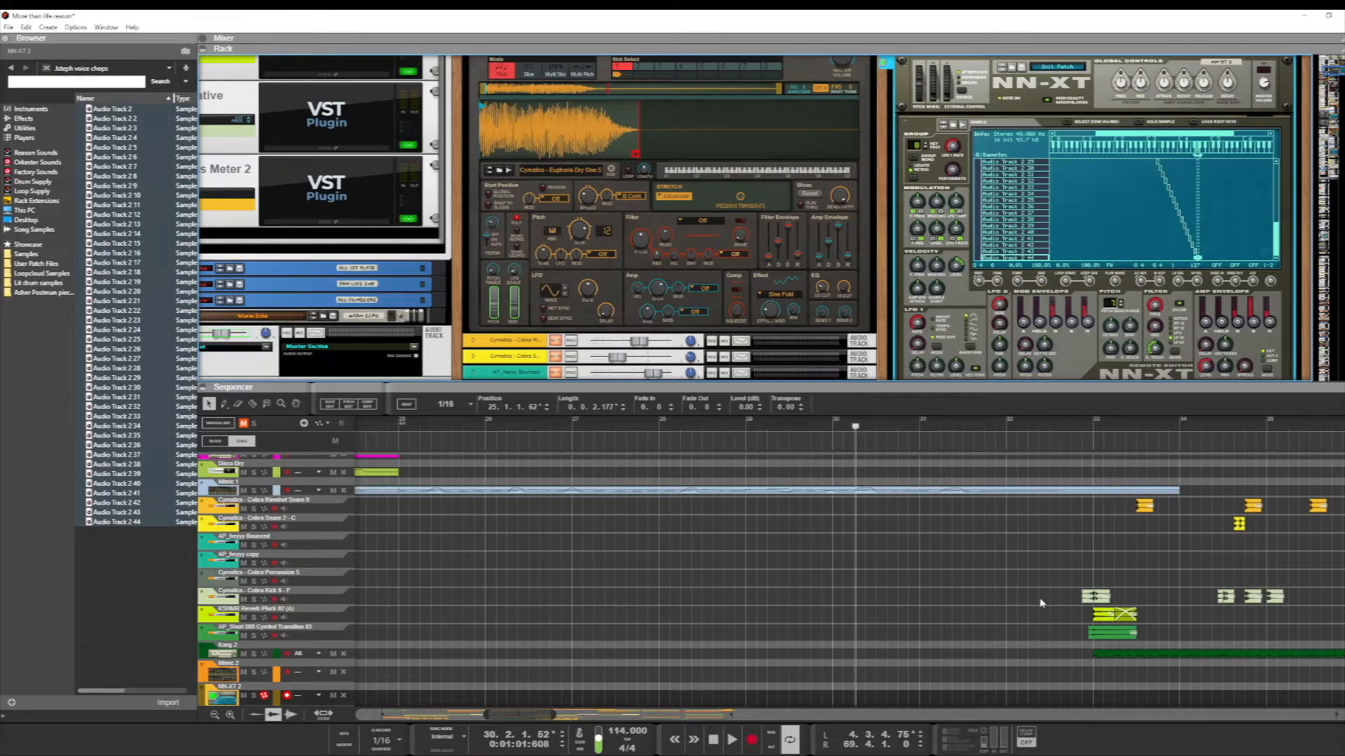
# Extend the start of the MTL - Chorus clip back to 24.1.3.0.
pyautogui.scroll(3, 993, 138)
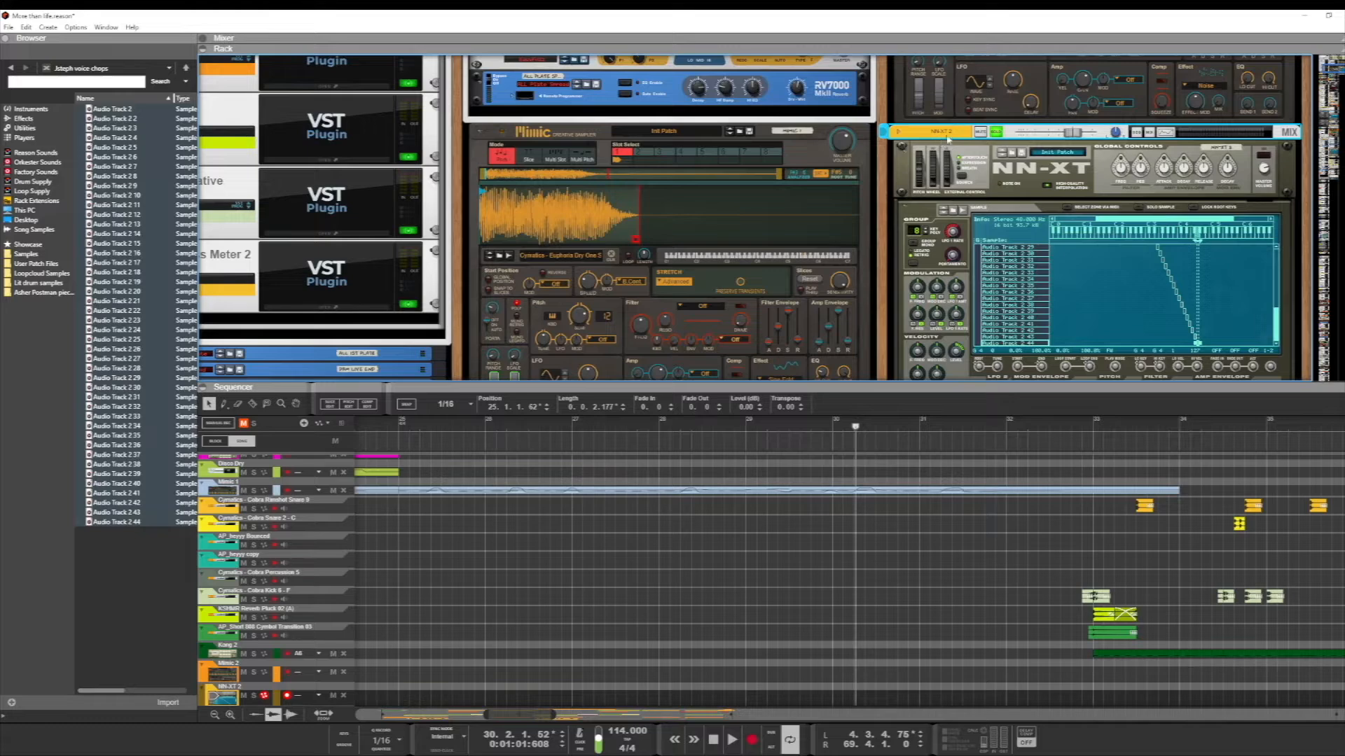
pyautogui.click(966, 156)
pyautogui.scroll(5, 967, 156)
pyautogui.scroll(-3, 1025, 221)
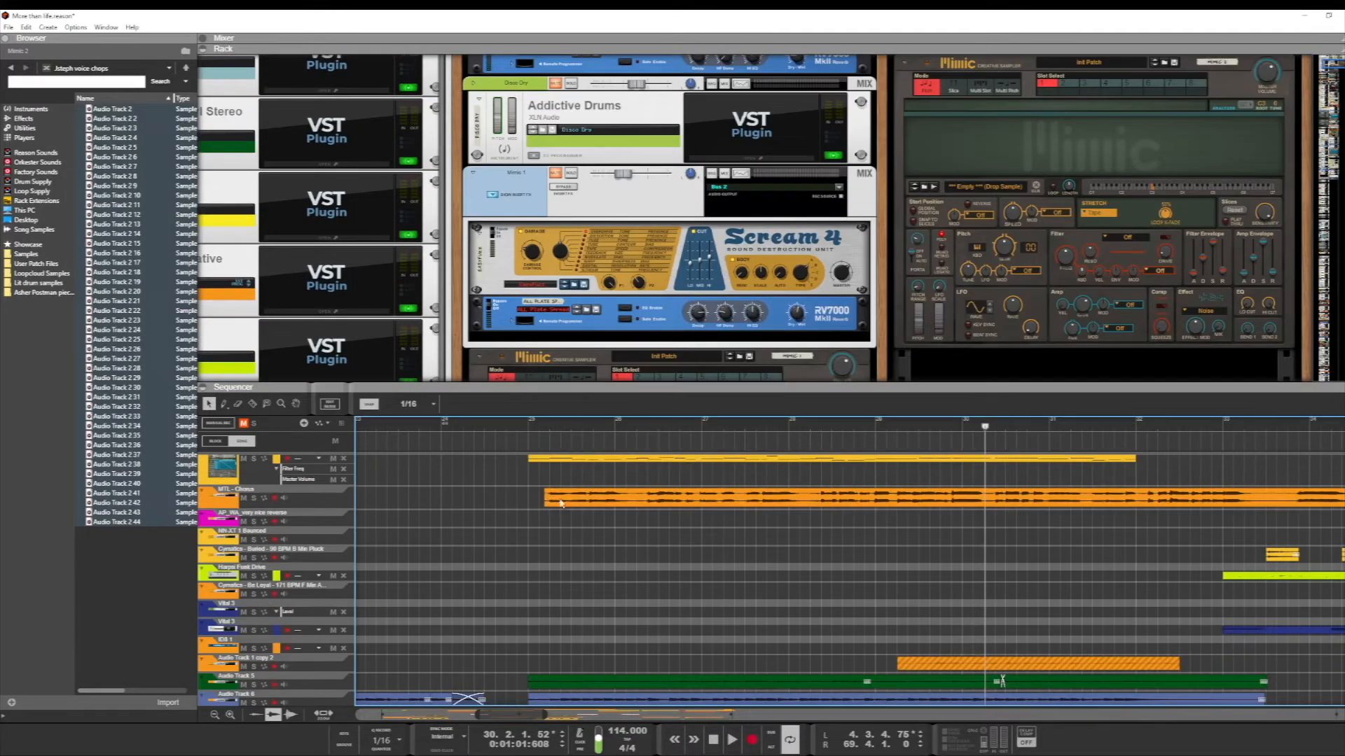
pyautogui.click(530, 504)
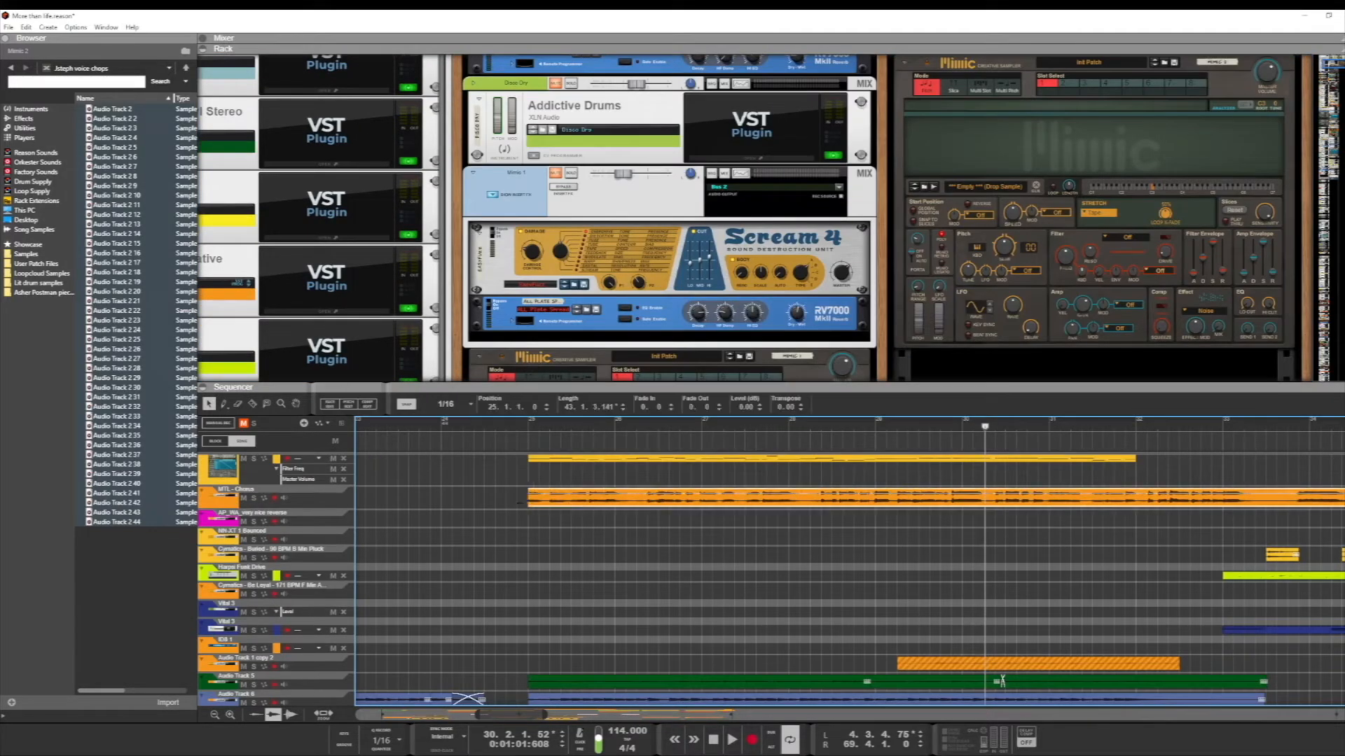
pyautogui.moveTo(530, 504); pyautogui.dragTo(452, 499)
# Load the MTL - Chorus sample from the unassigned song samples into the empty Mimic sampler.
pyautogui.rightClick(505, 502)
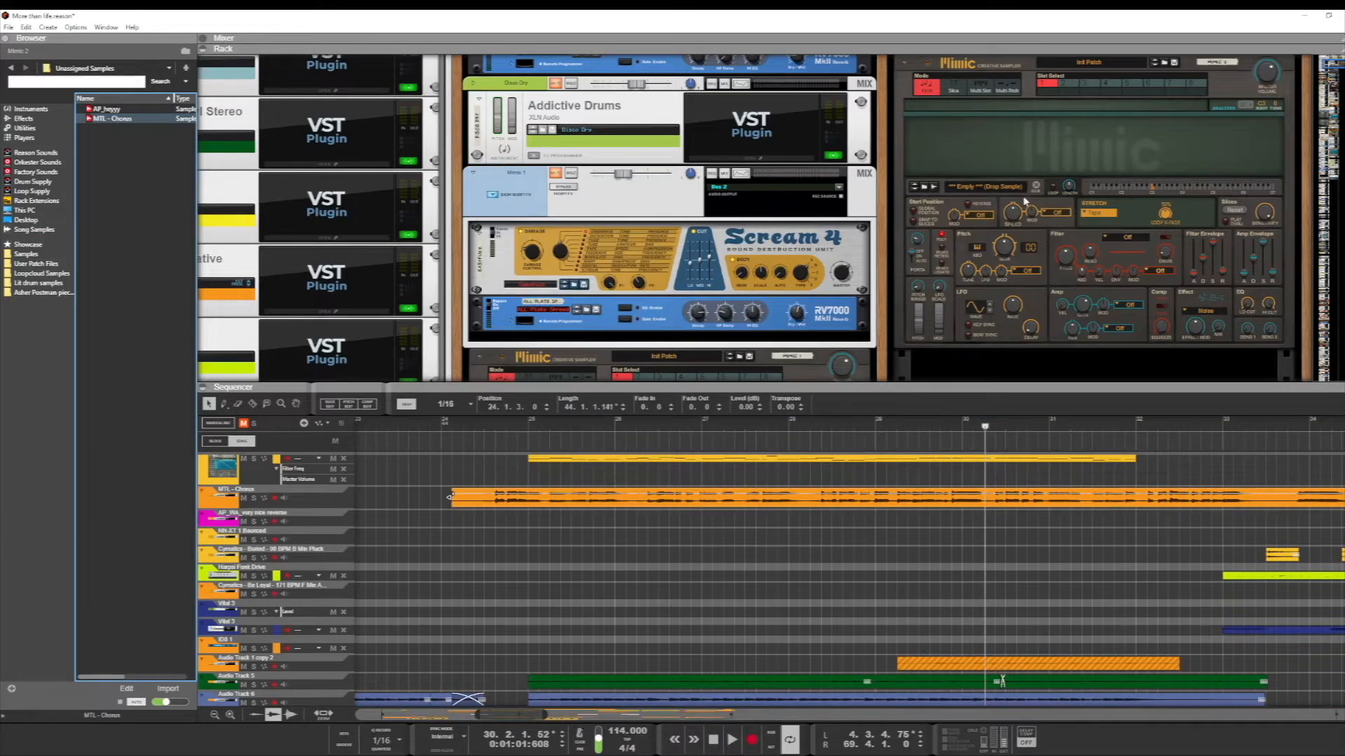
pyautogui.moveTo(138, 119); pyautogui.dragTo(1063, 127)
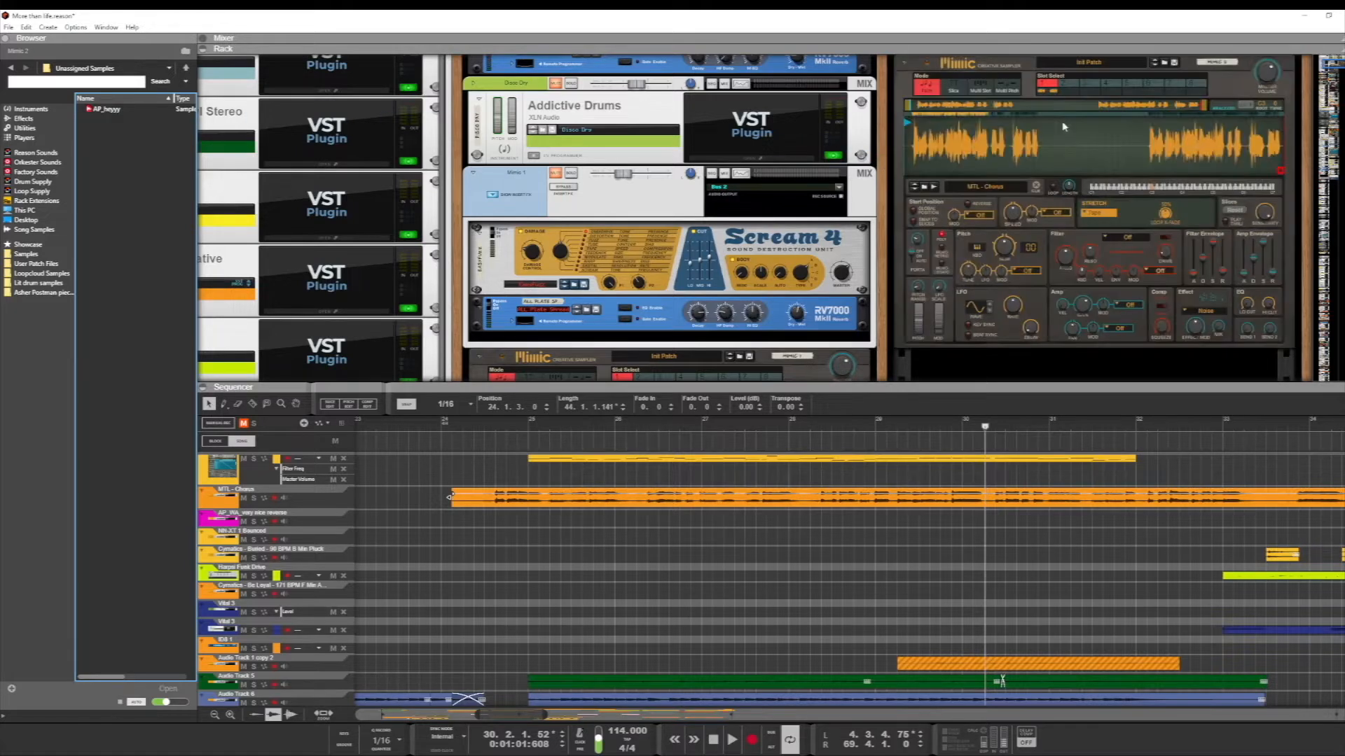
pyautogui.click(120, 702)
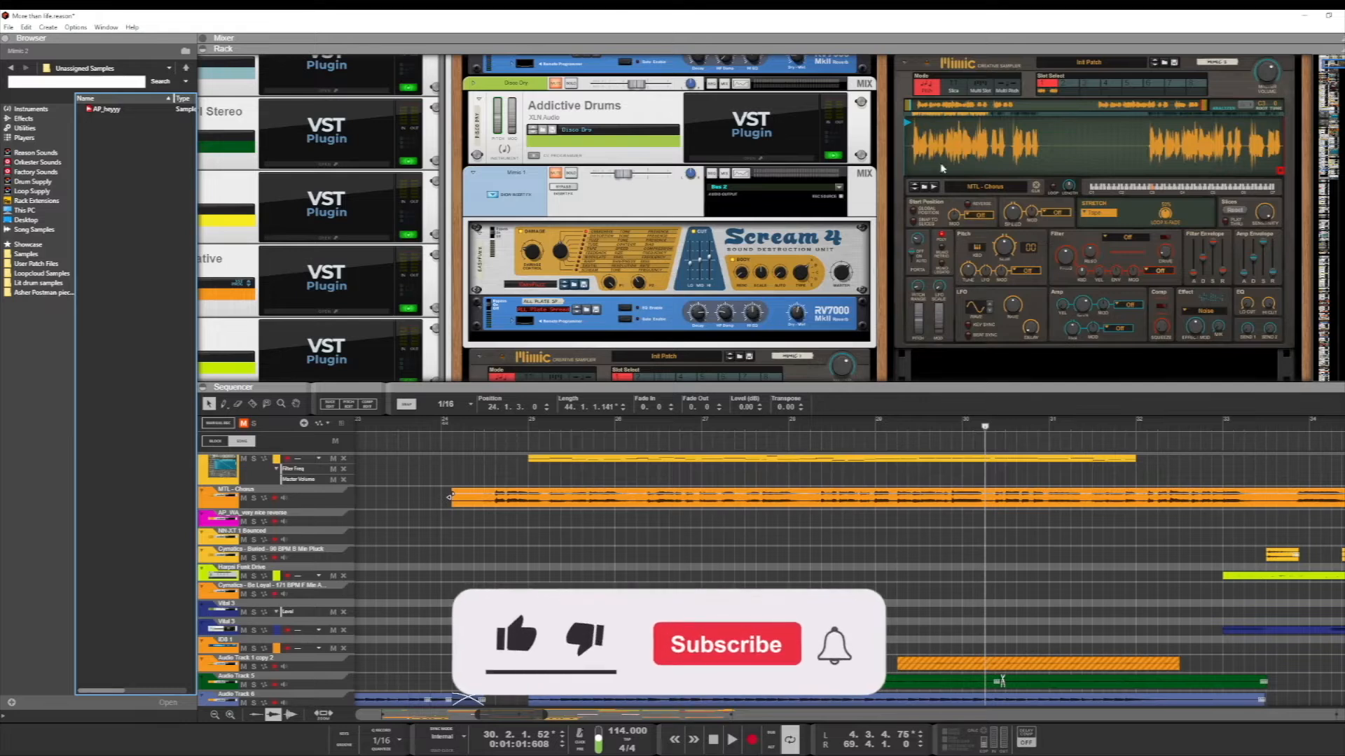
# Set the Mimic sample's end marker just after the opening vocal section and magnify that part of the waveform.
pyautogui.click(909, 123)
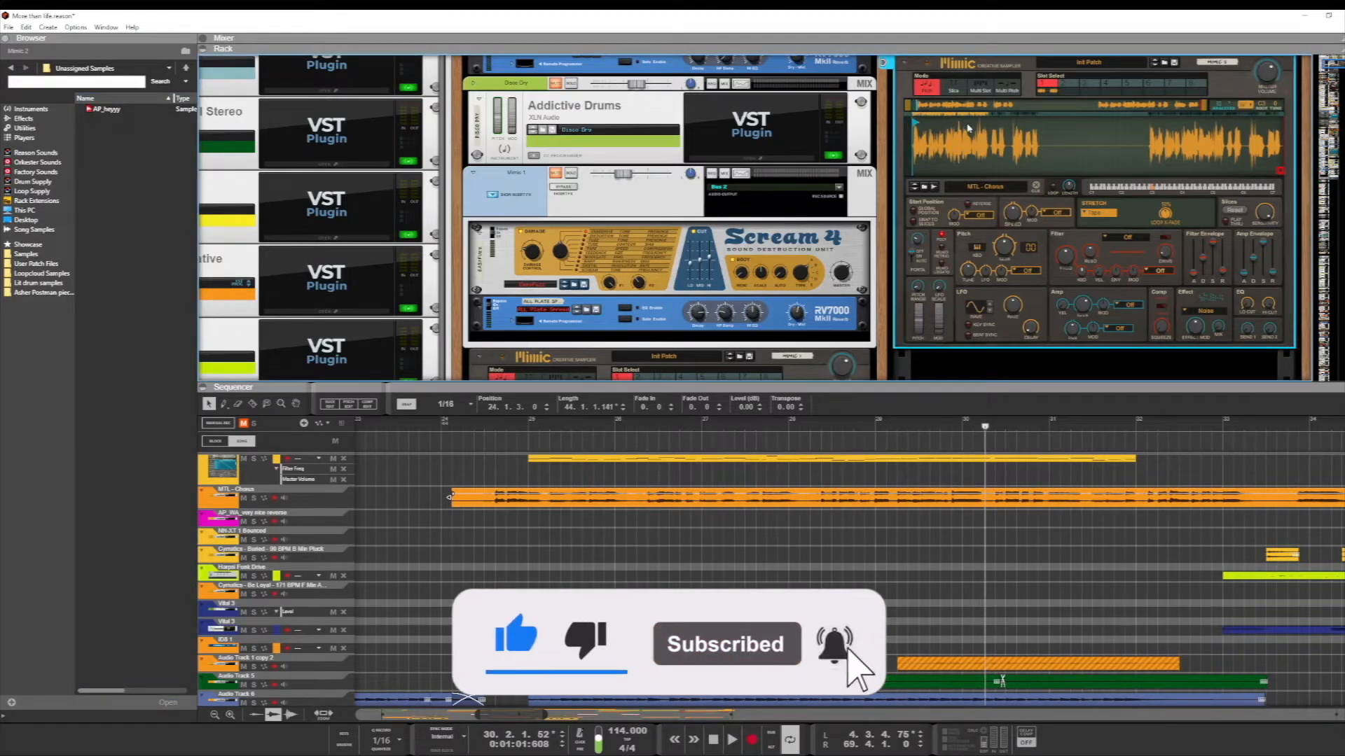
pyautogui.moveTo(1280, 174); pyautogui.dragTo(1036, 178)
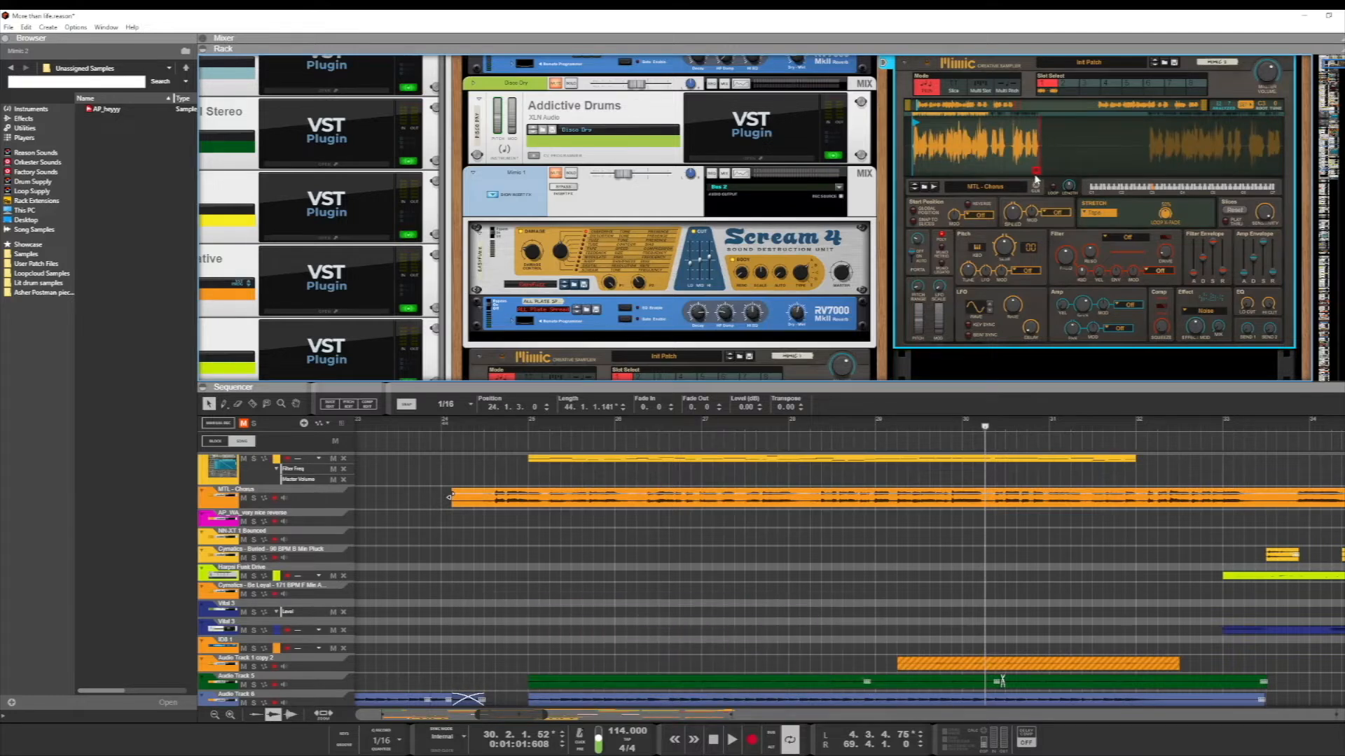
pyautogui.moveTo(1203, 105); pyautogui.dragTo(1016, 102)
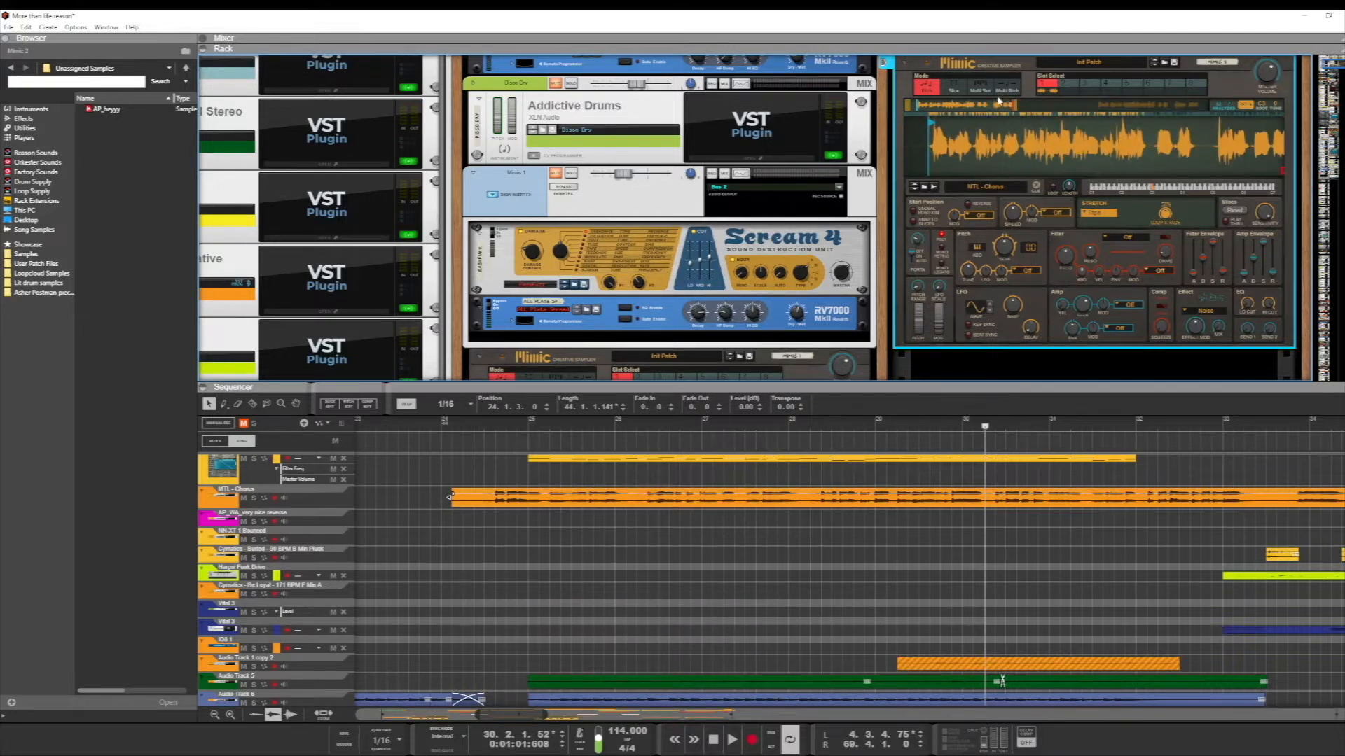
# Switch Mimic to Slice mode and slightly adjust the slice detection sensitivity for the MTL - Chorus sample.
pyautogui.click(957, 88)
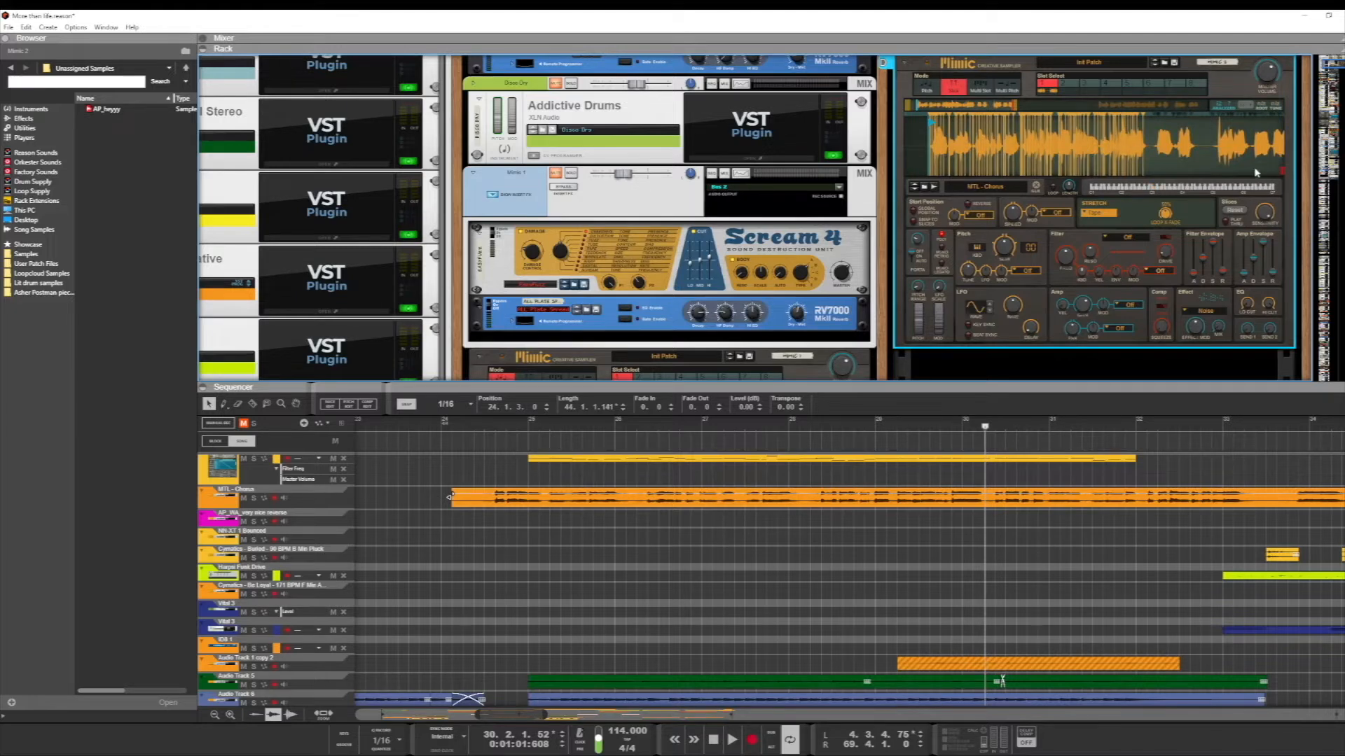
pyautogui.moveTo(1014, 105); pyautogui.dragTo(1021, 105)
pyautogui.moveTo(1265, 218); pyautogui.dragTo(1265, 224)
pyautogui.scroll(2, 1265, 225)
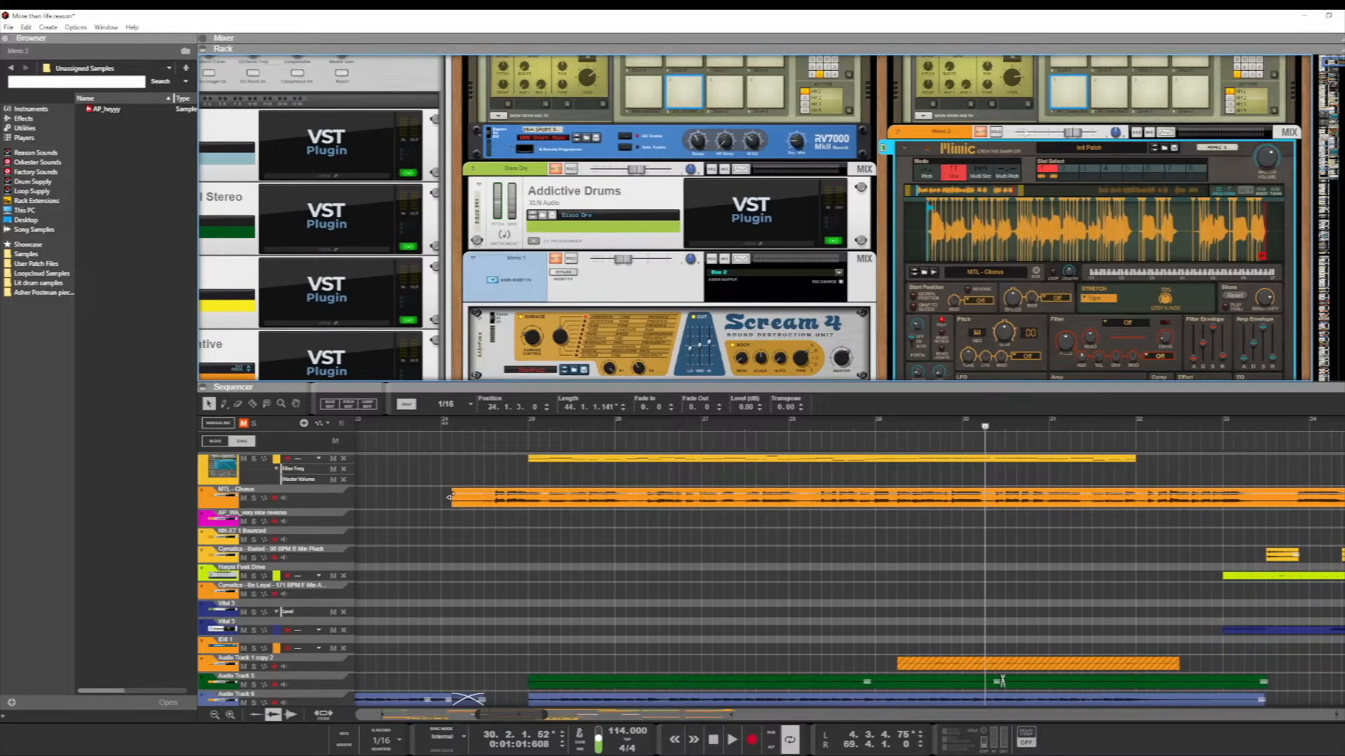
pyautogui.scroll(-2, 1052, 141)
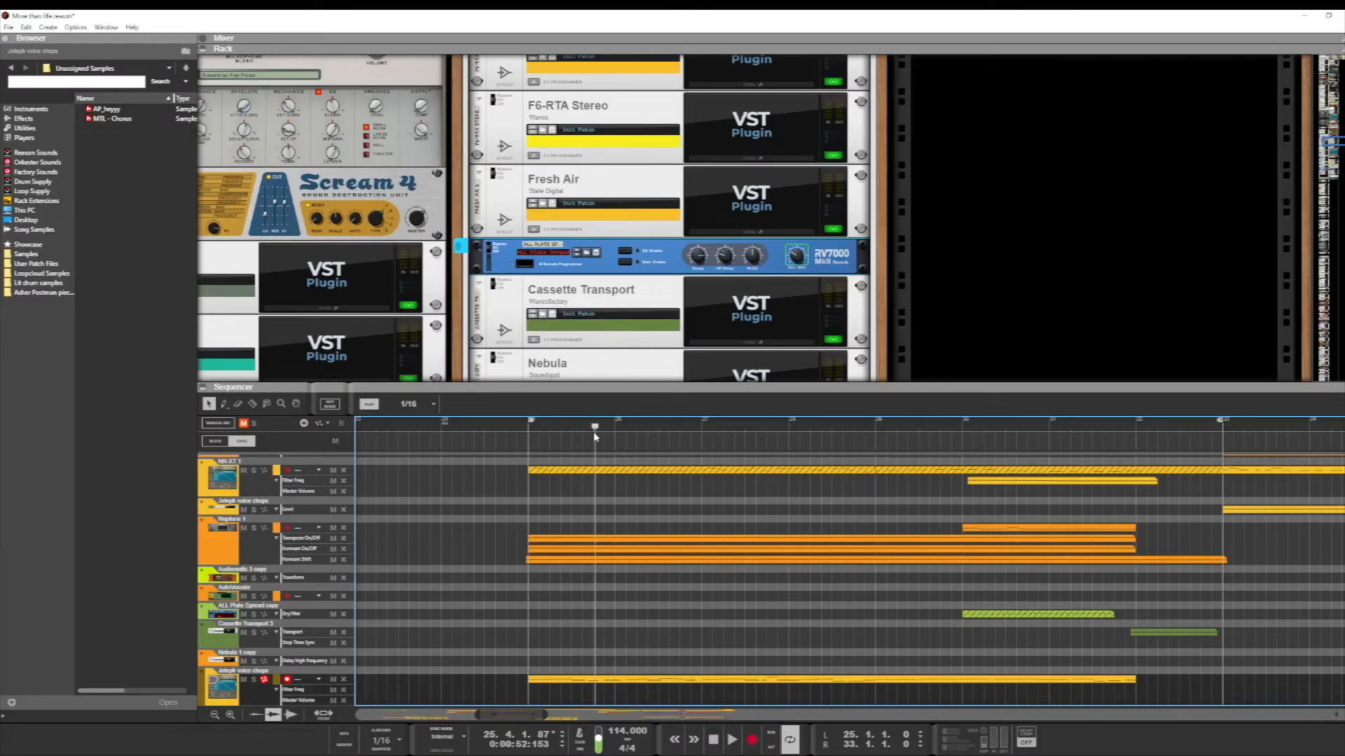
# Review the voice chops effects chain from Neptune through Scream 4 and Saturation Knob, and select the Audiomatic device.
pyautogui.scroll(5, 575, 339)
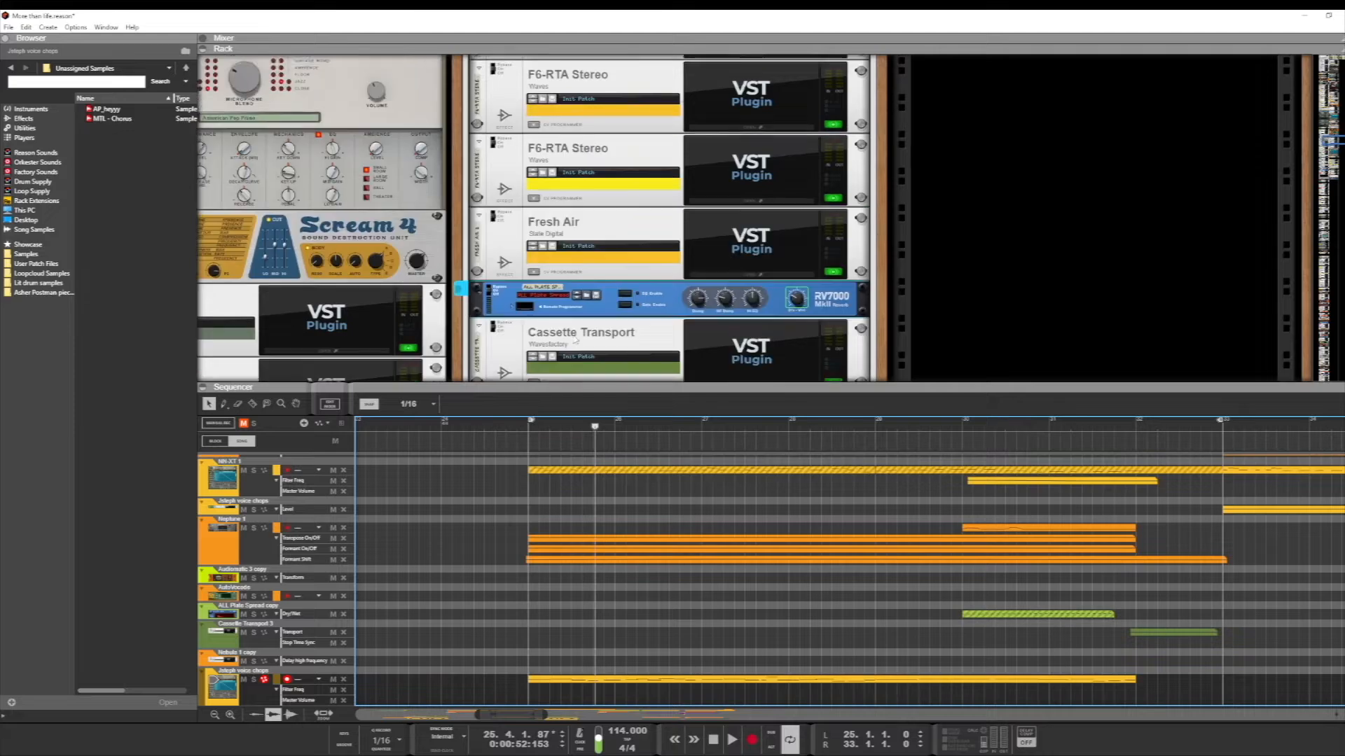
pyautogui.scroll(10, 575, 339)
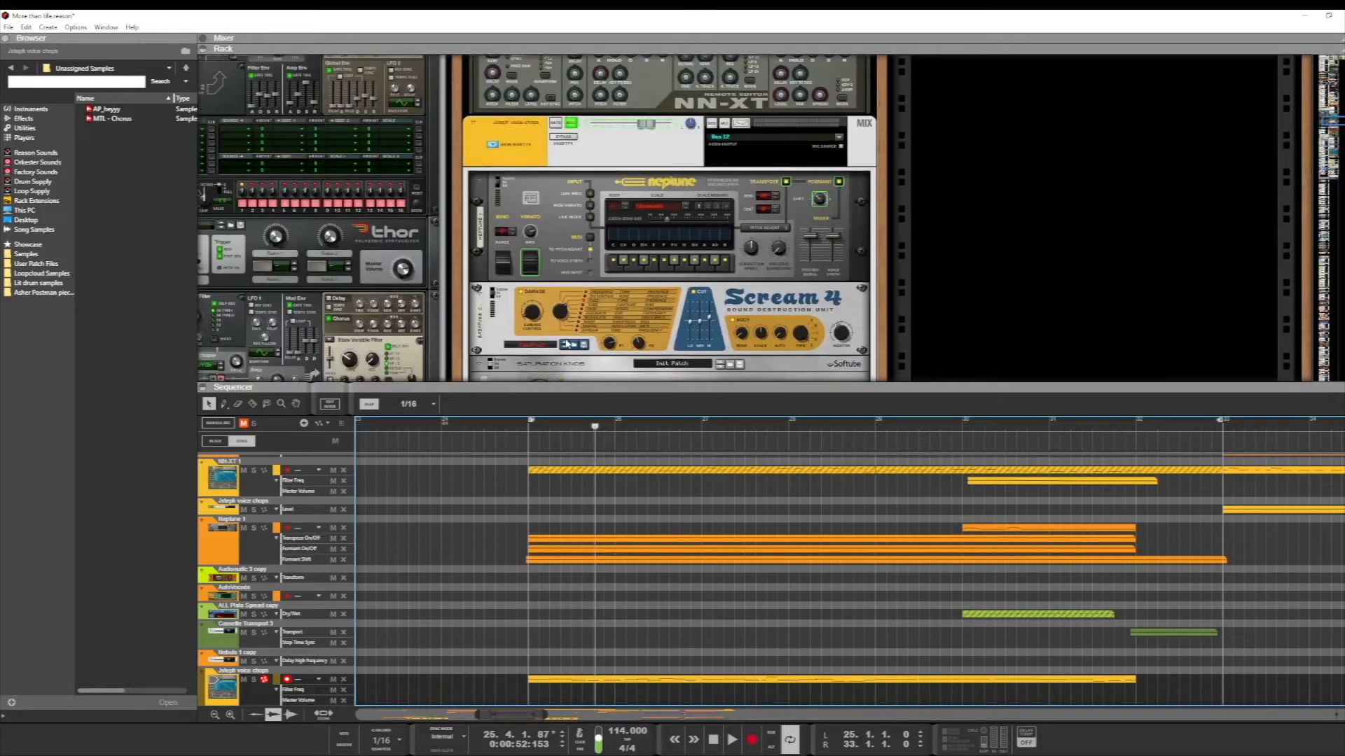
pyautogui.scroll(-2, 569, 341)
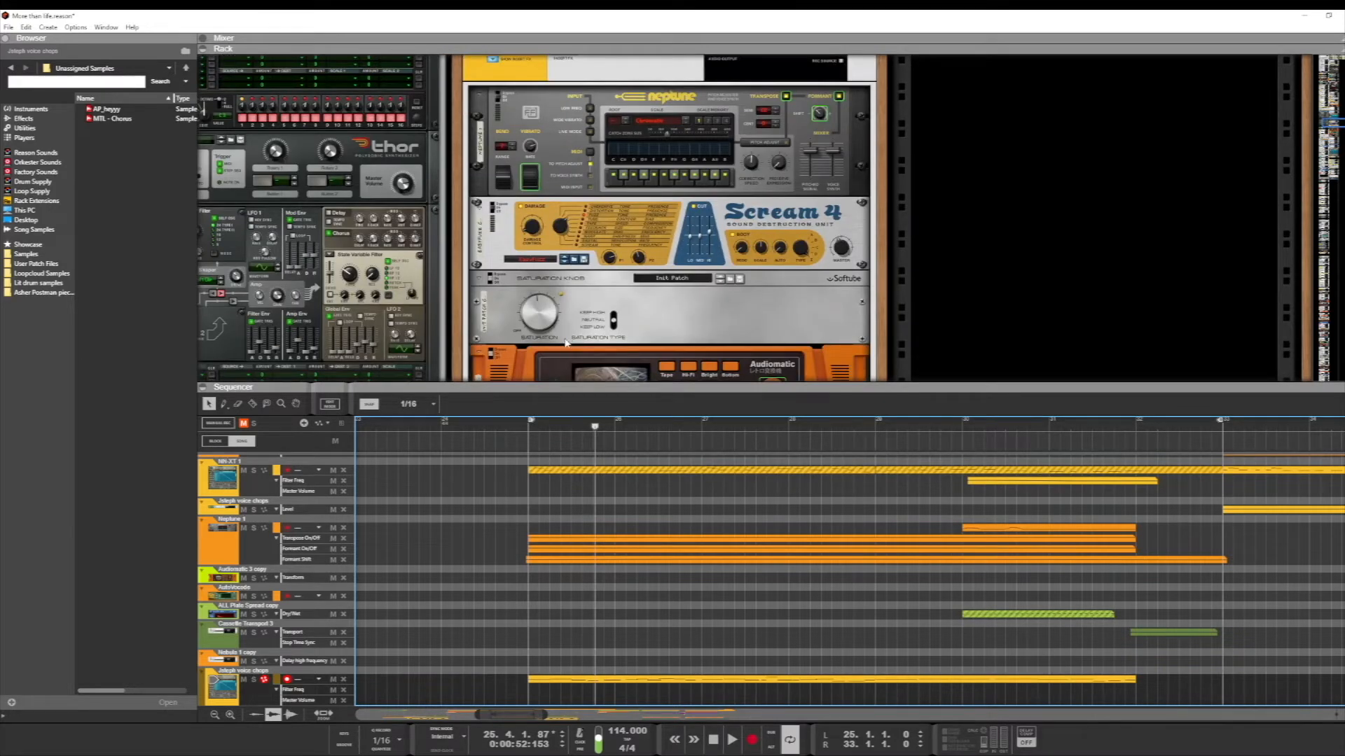
pyautogui.click(491, 357)
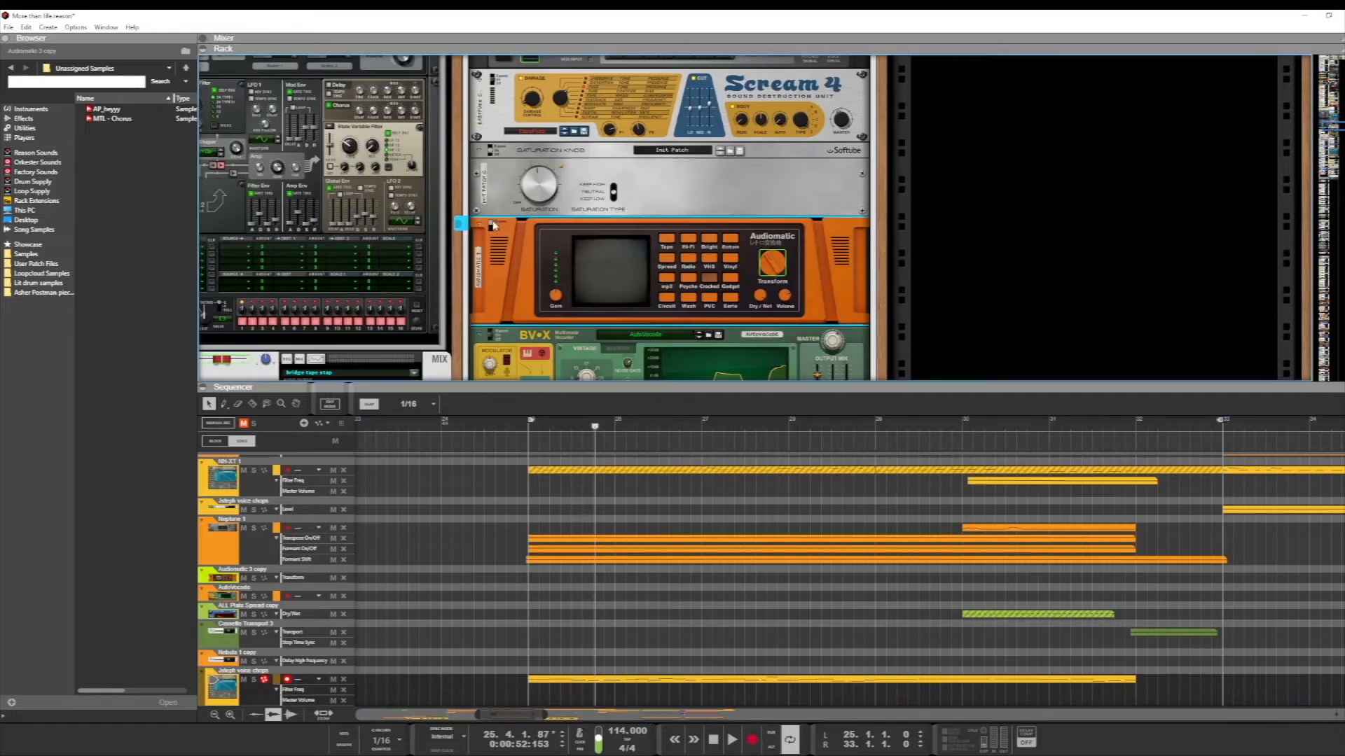
# Turn Audiomatic on and vary Scream 4's Damage Control amount while playing the vocal chops from bar 25.
pyautogui.click(493, 225)
pyautogui.click(528, 433)
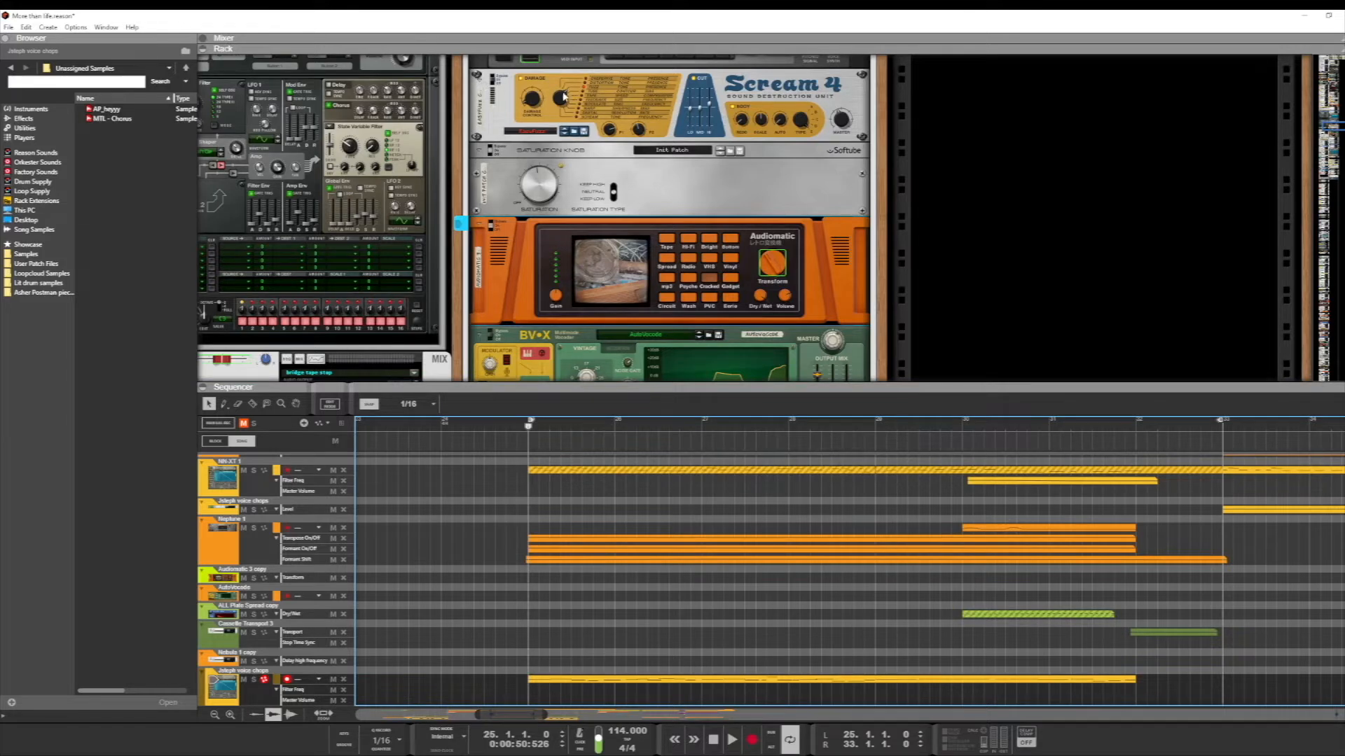
pyautogui.press('space')
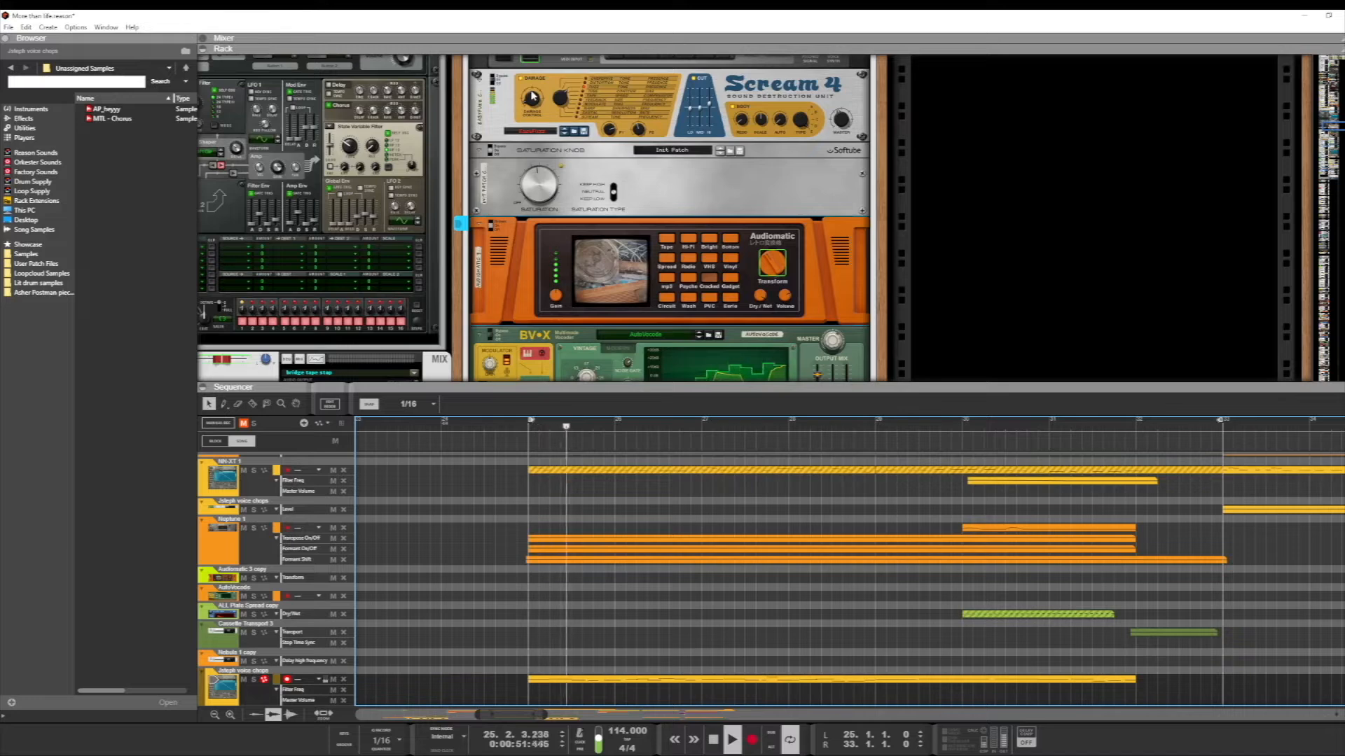
pyautogui.click(535, 98)
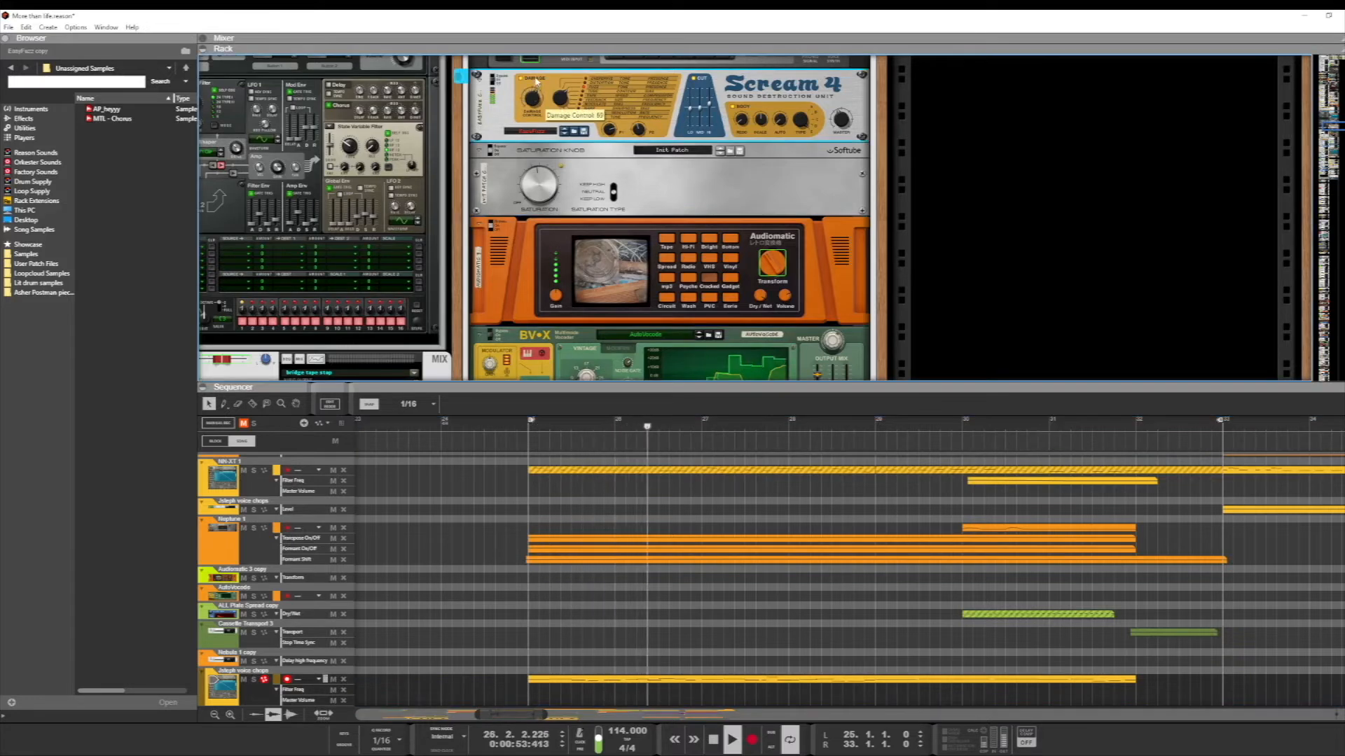
pyautogui.moveTo(538, 68); pyautogui.dragTo(539, 100)
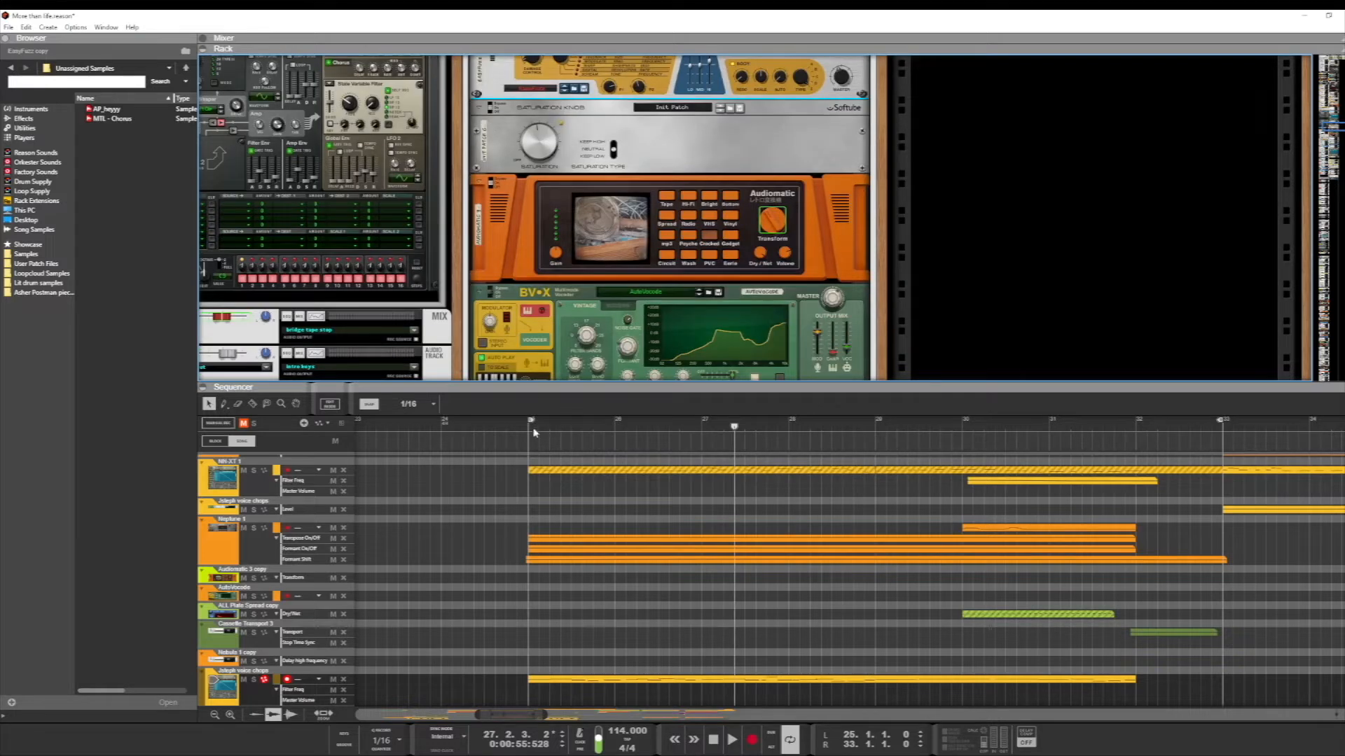
# Play the vocal chops from bar 25 while varying the saturation amount on the Saturation Knob device.
pyautogui.click(533, 432)
pyautogui.press('space')
pyautogui.moveTo(535, 116)
pyautogui.mouseDown()
pyautogui.moveTo(522, 188)
pyautogui.moveTo(530, 138)
pyautogui.mouseUp()
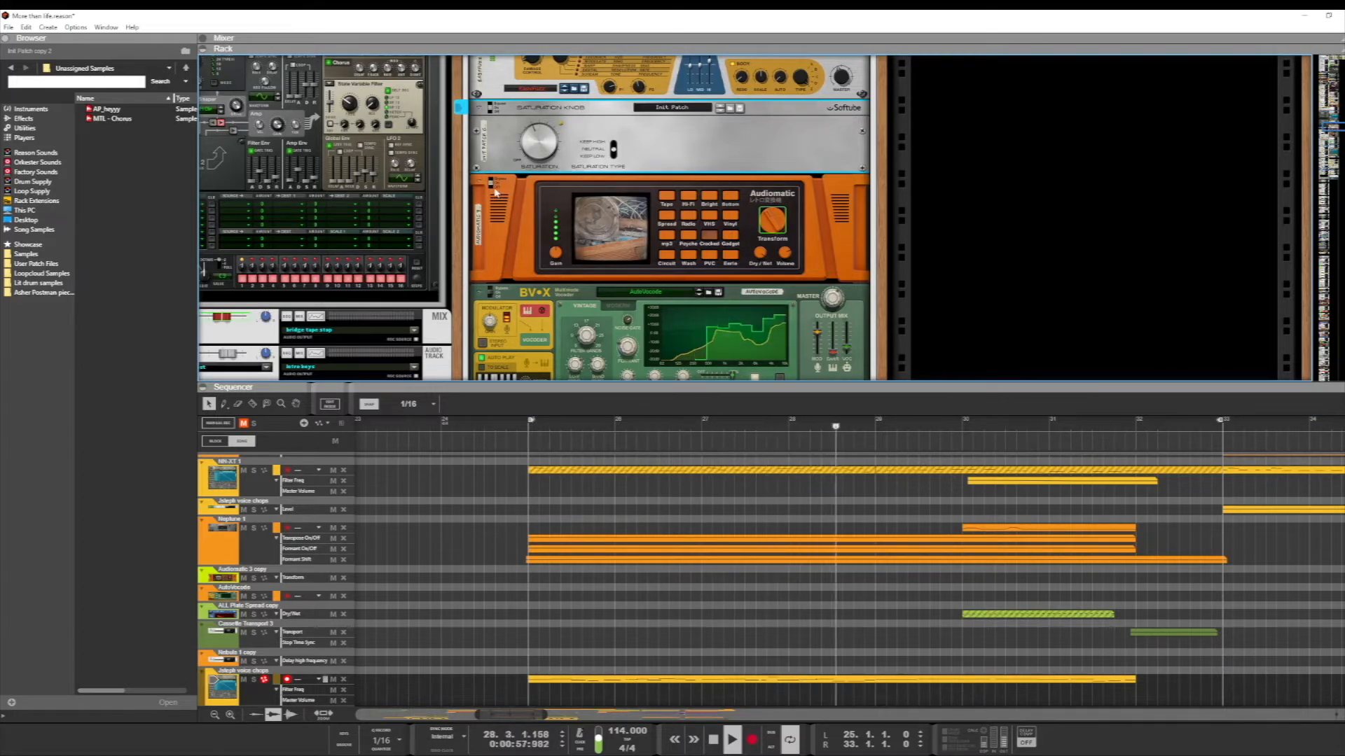
# Compare the vocal chops with Audiomatic bypassed and switched back on.
pyautogui.click(517, 420)
pyautogui.click(492, 180)
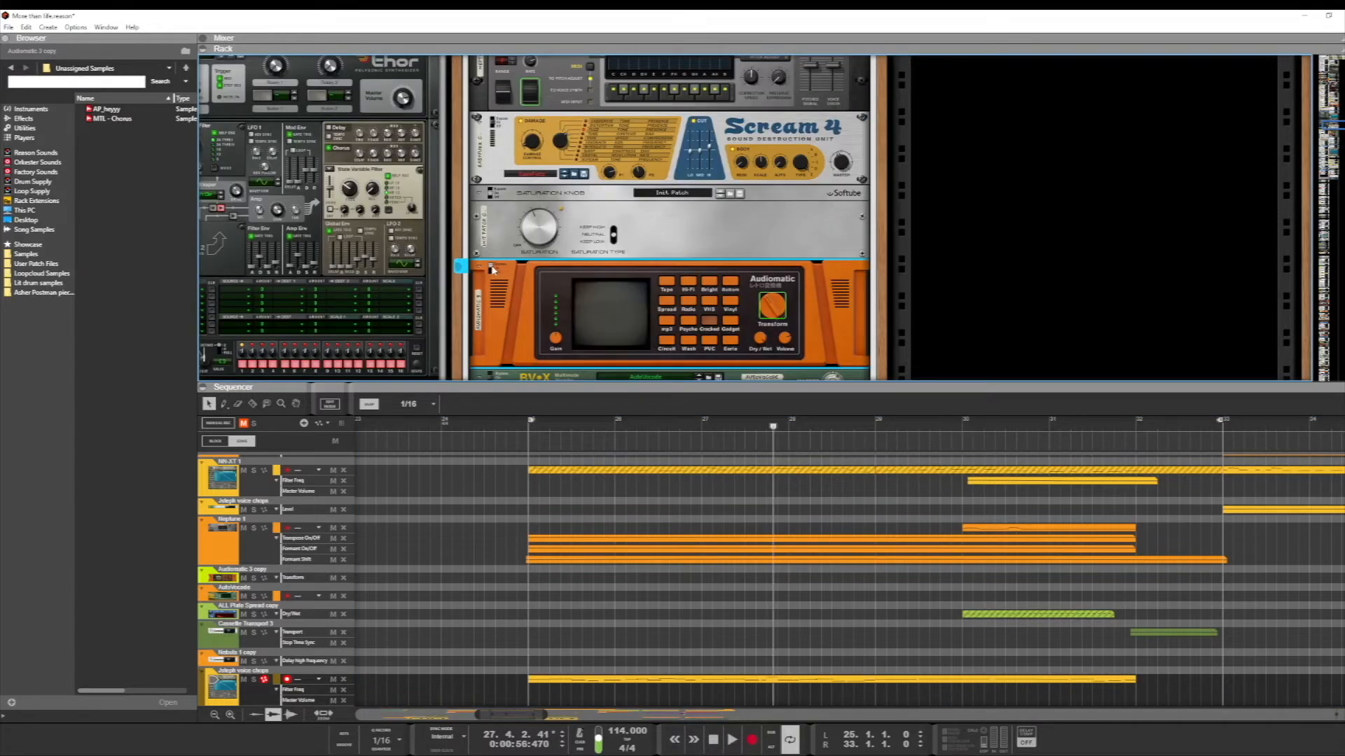
pyautogui.click(492, 269)
# Play the vocal chops from just before bar 25 while sweeping Audiomatic's Transform amount up and back down.
pyautogui.click(522, 429)
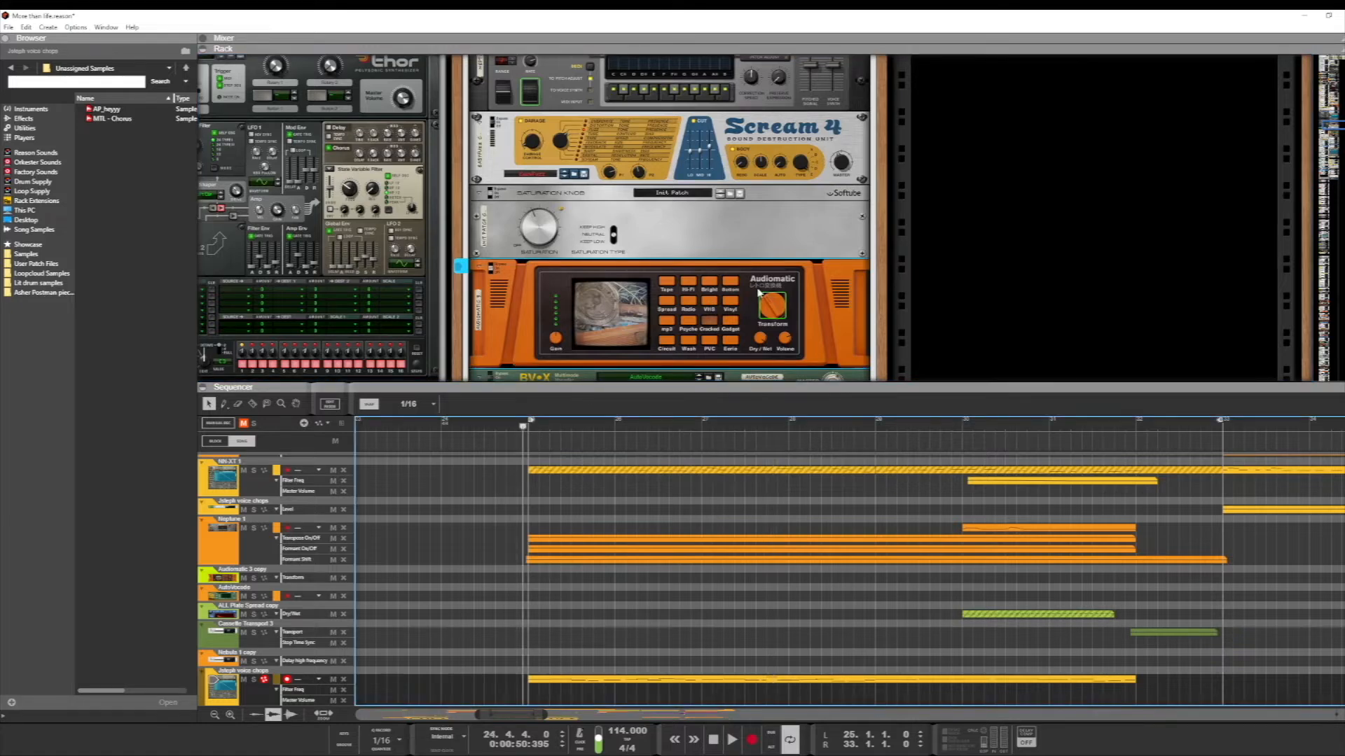
pyautogui.press('space')
pyautogui.click(774, 306)
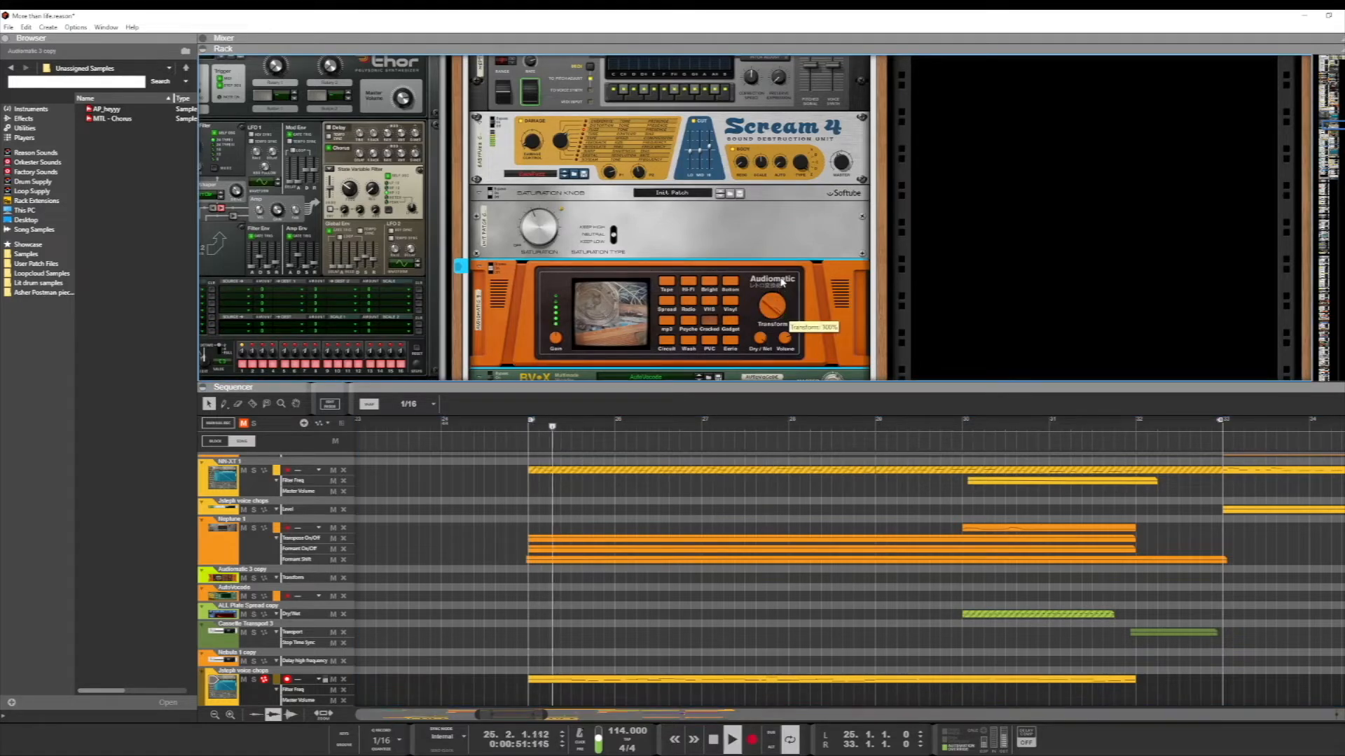
pyautogui.moveTo(782, 280); pyautogui.dragTo(776, 319)
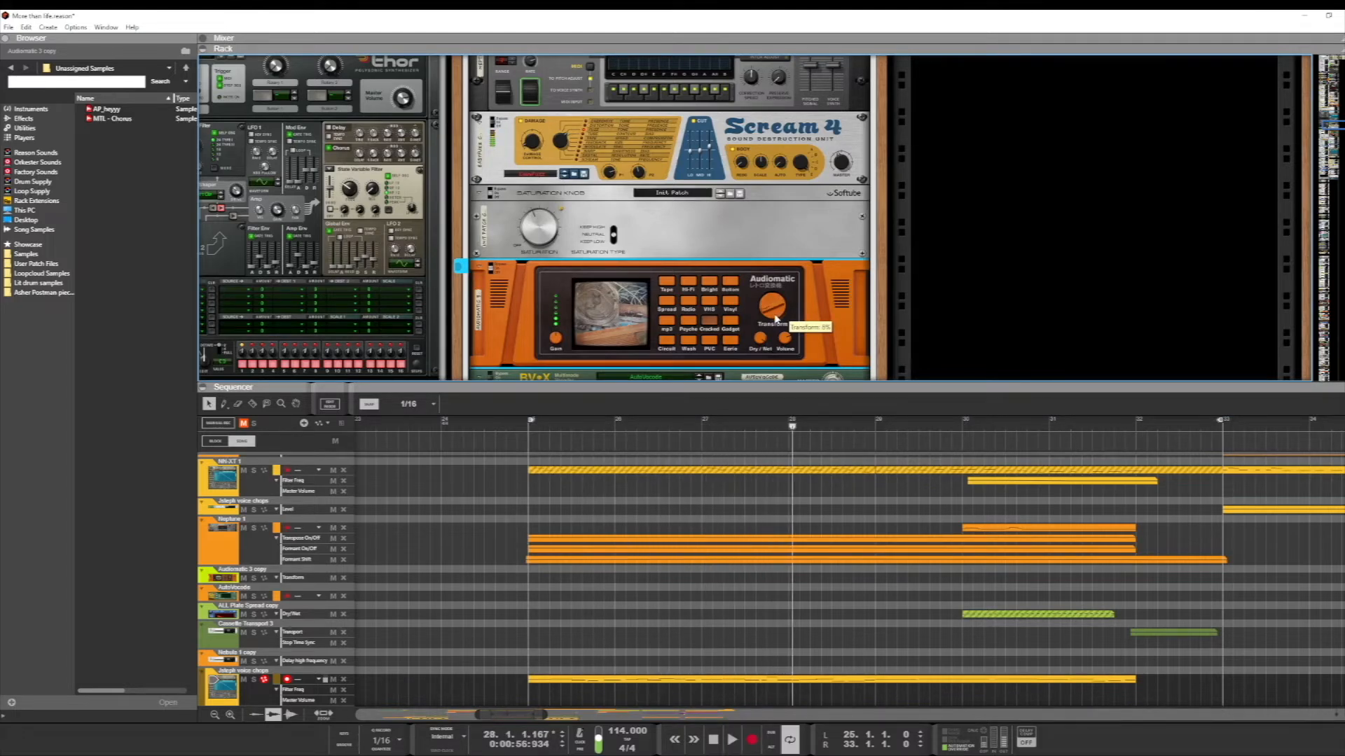
pyautogui.moveTo(776, 320); pyautogui.dragTo(776, 321)
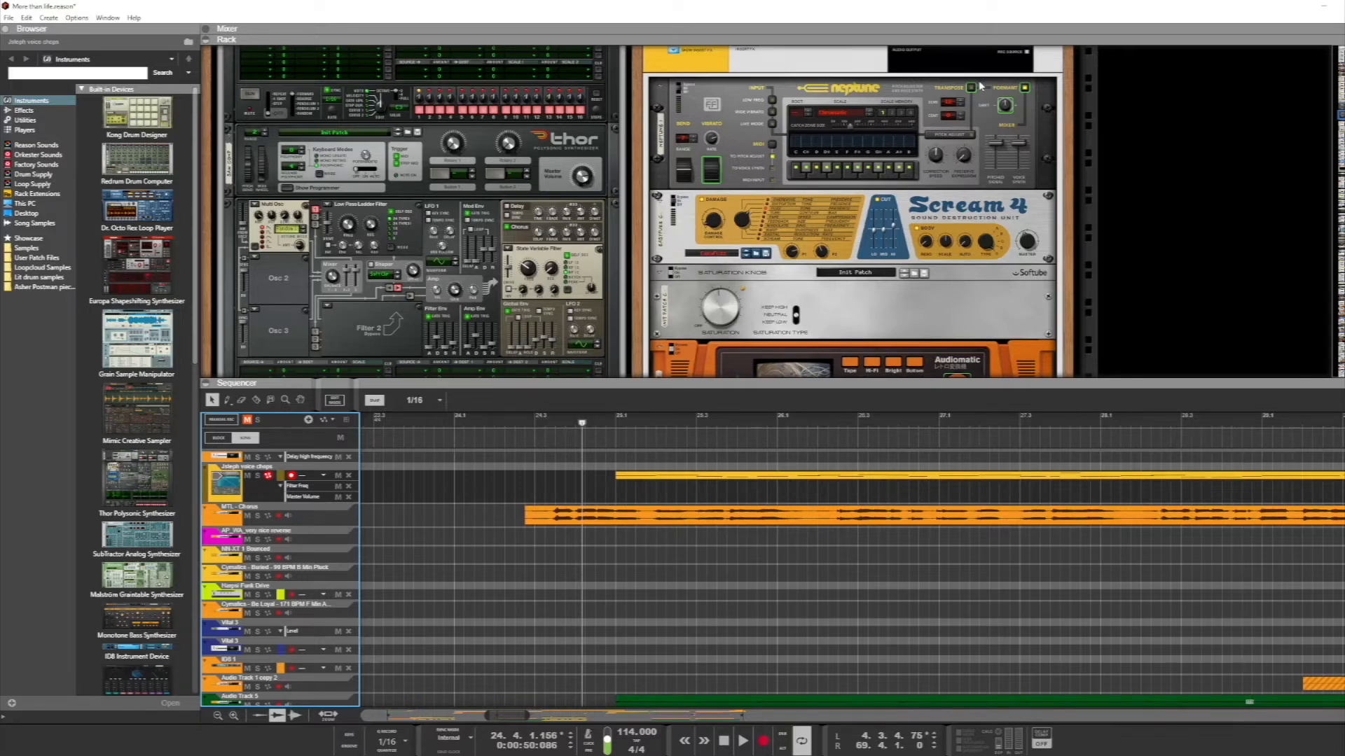
# Locate Neptune 1's Formant Shift automation in the sequencer and open its clip for editing during playback from bar 25.
pyautogui.rightClick(1007, 106)
pyautogui.click(1017, 110)
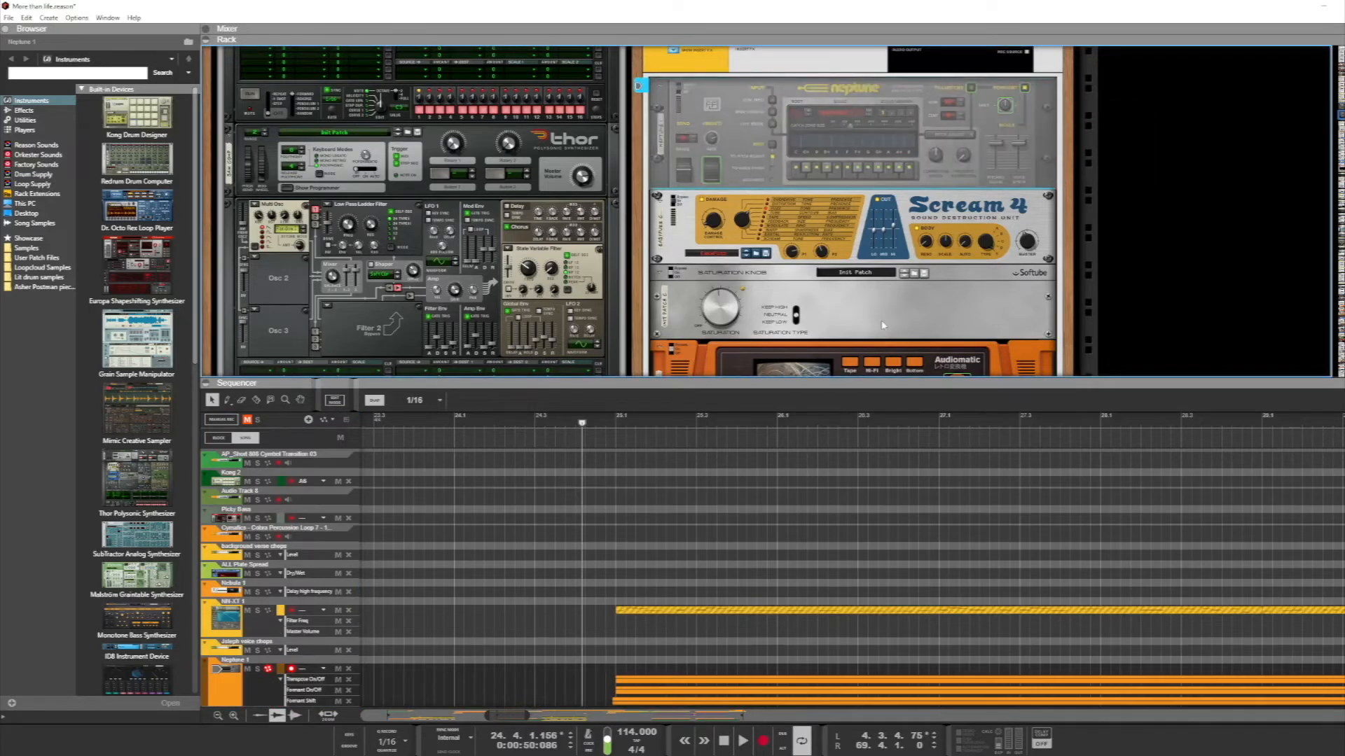
pyautogui.scroll(-3, 746, 500)
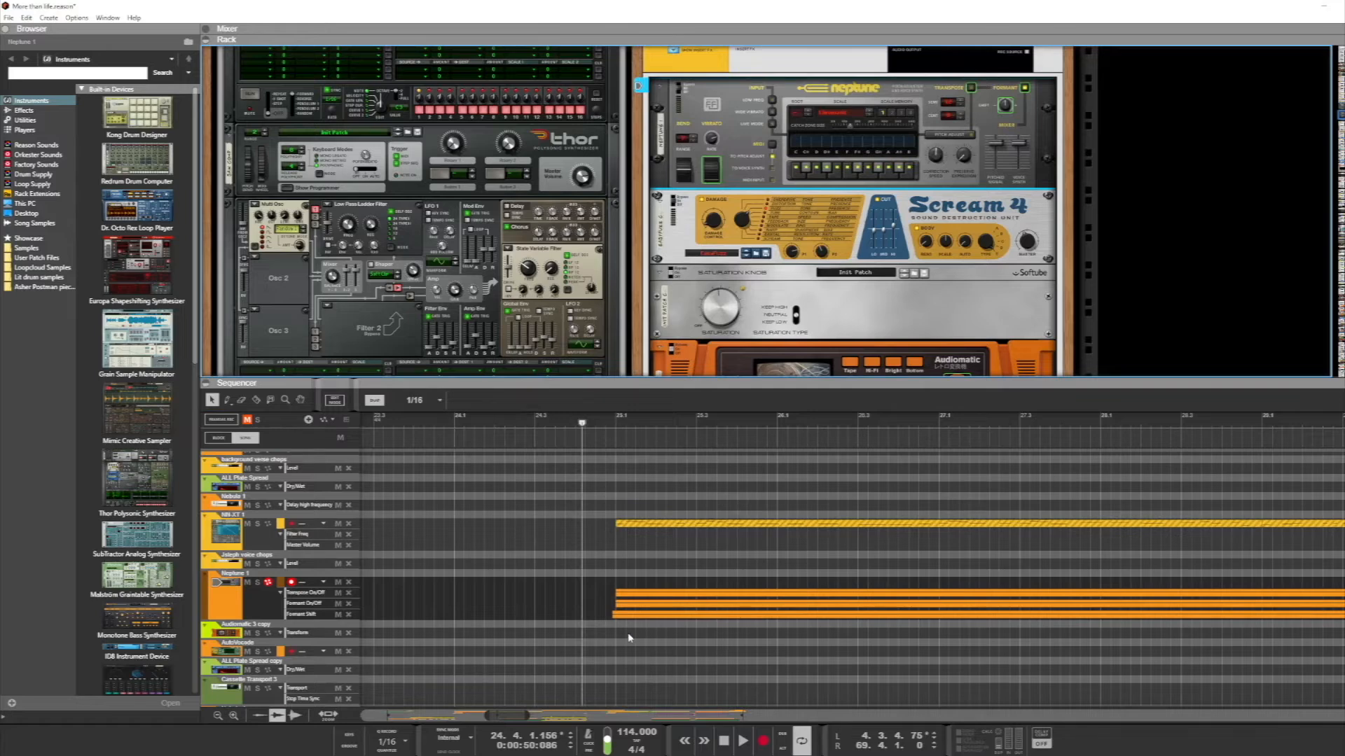
pyautogui.moveTo(529, 716); pyautogui.dragTo(504, 718)
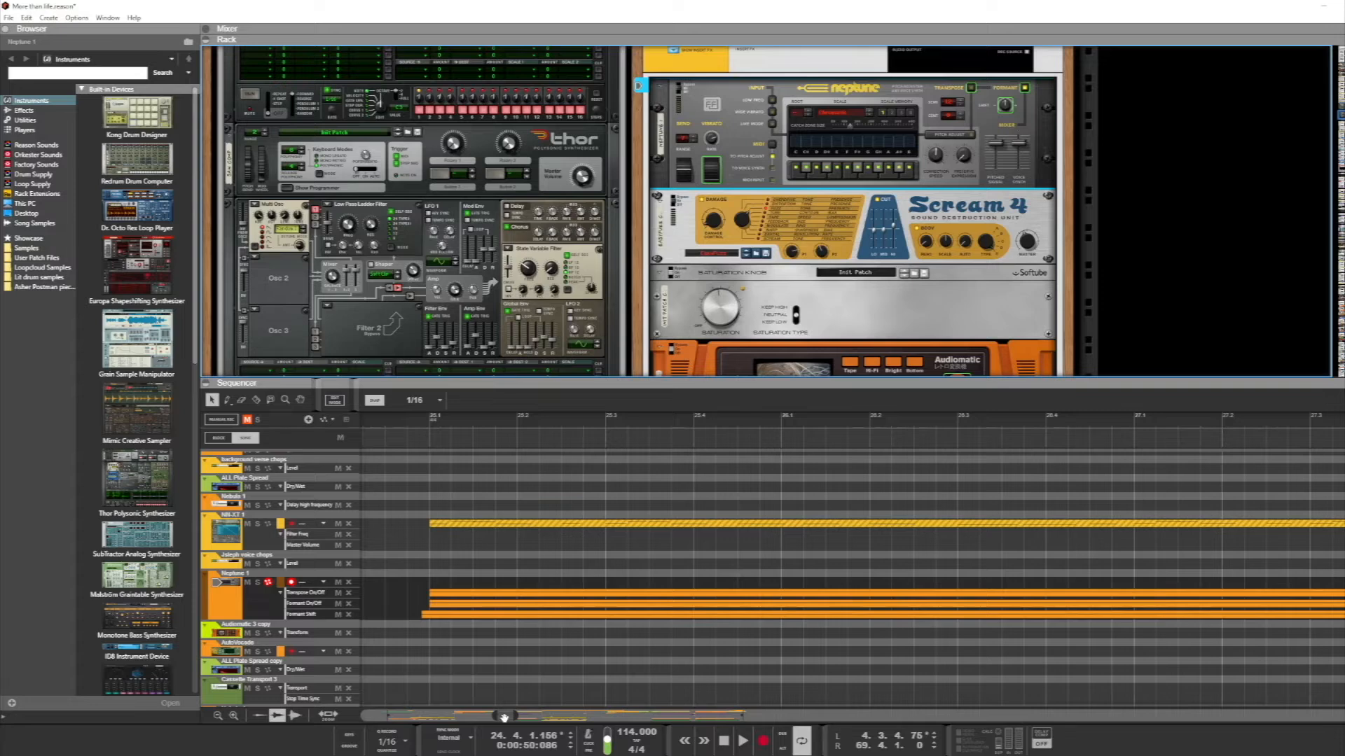
pyautogui.click(422, 424)
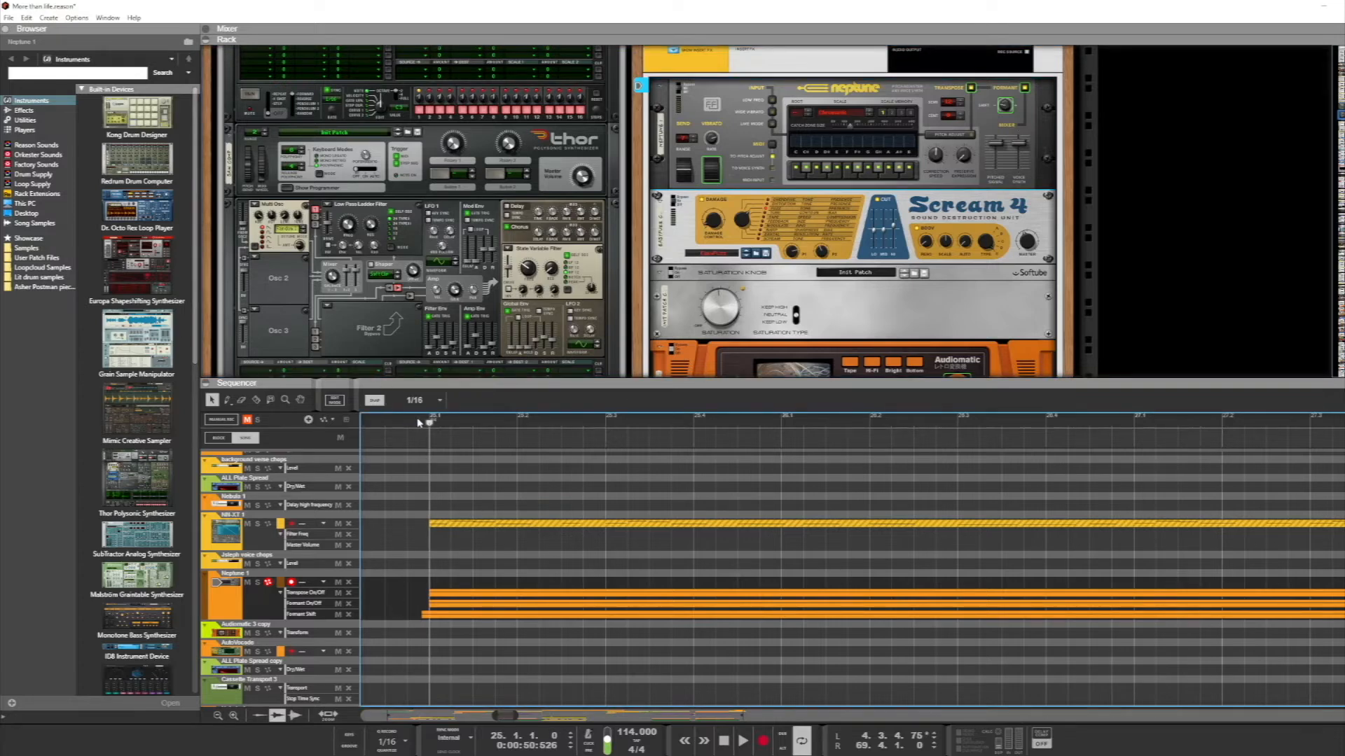
pyautogui.scroll(-2, 437, 557)
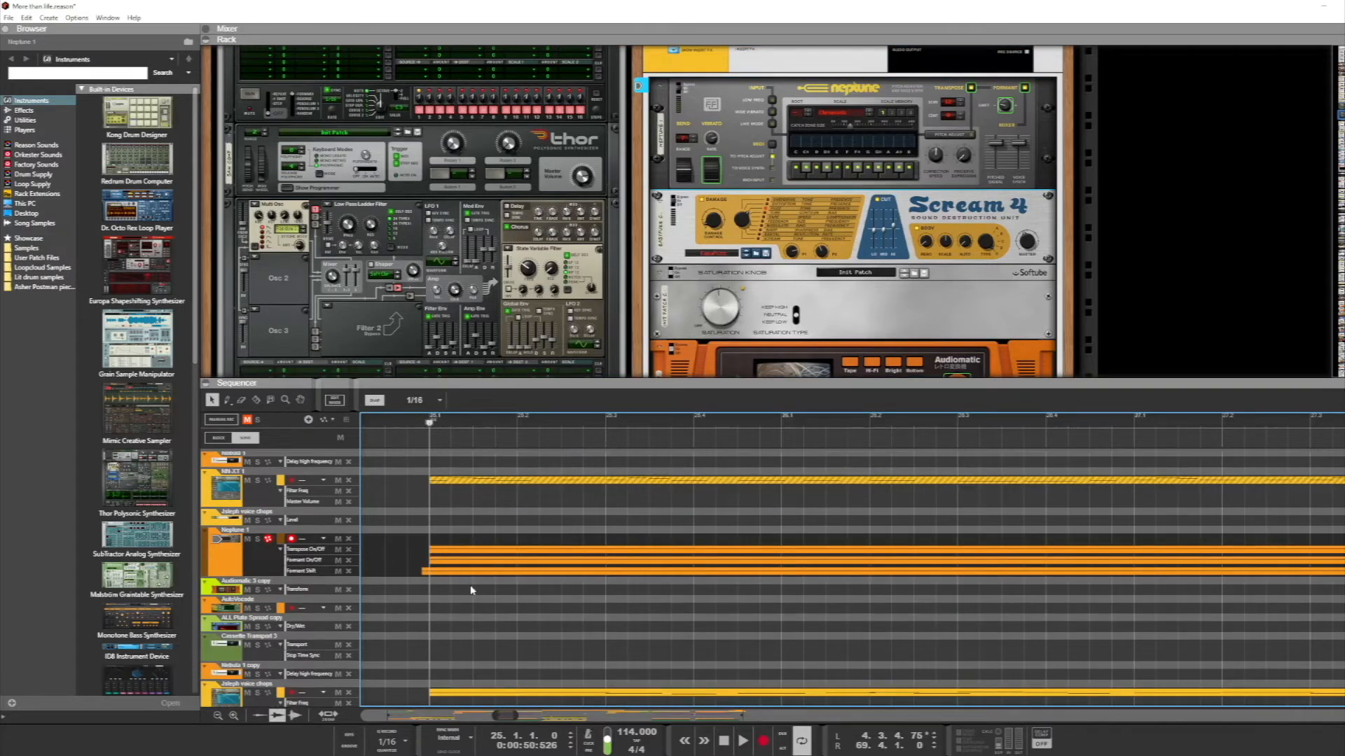
pyautogui.press('space')
pyautogui.doubleClick(449, 572)
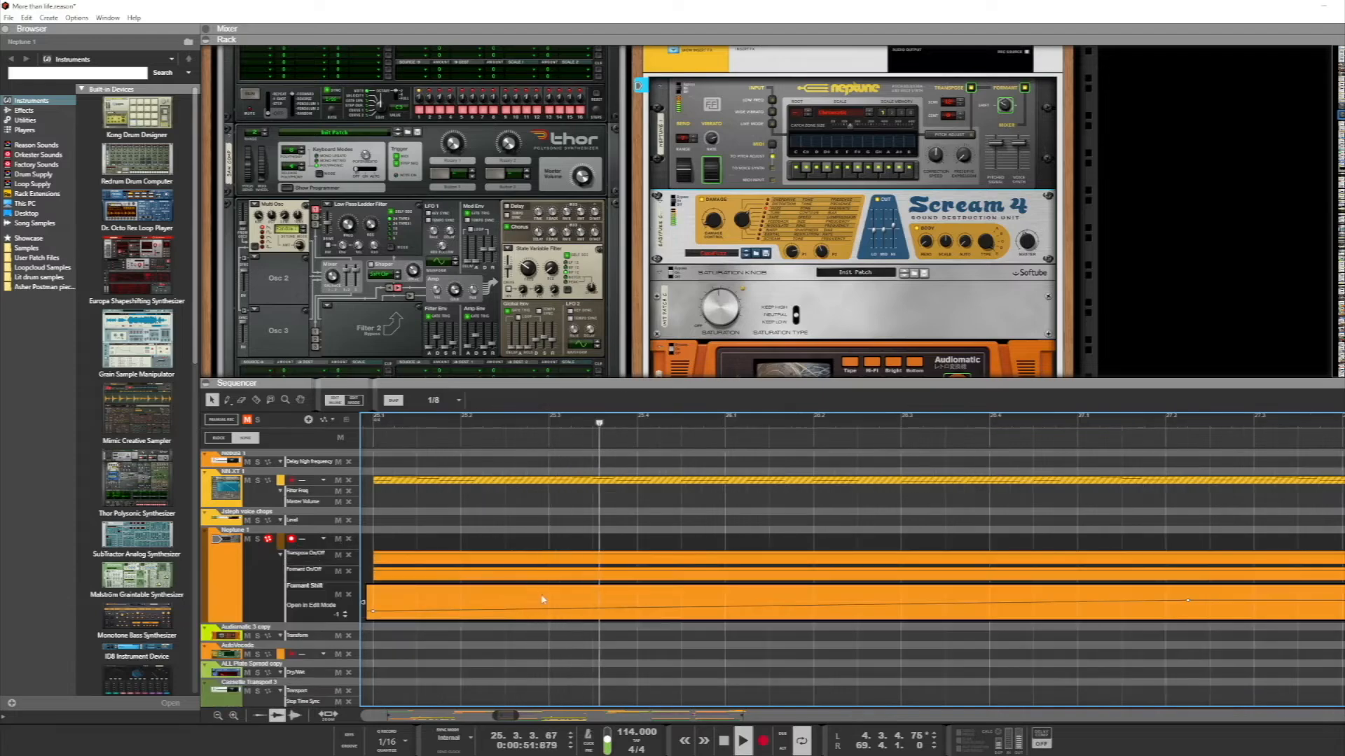
pyautogui.moveTo(518, 716); pyautogui.dragTo(607, 716)
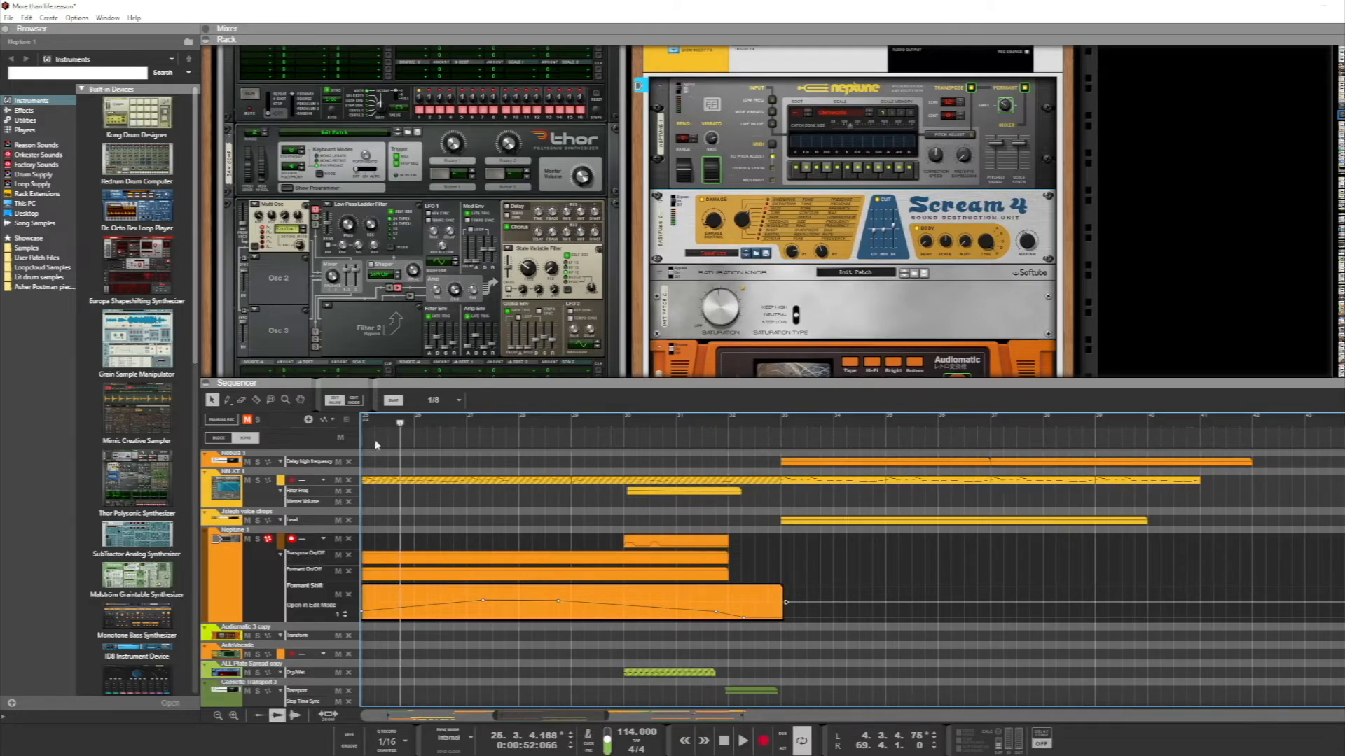
# Play the vocal chops from bar 25 to audition Neptune's Formant Shift automation across the clip.
pyautogui.press('space')
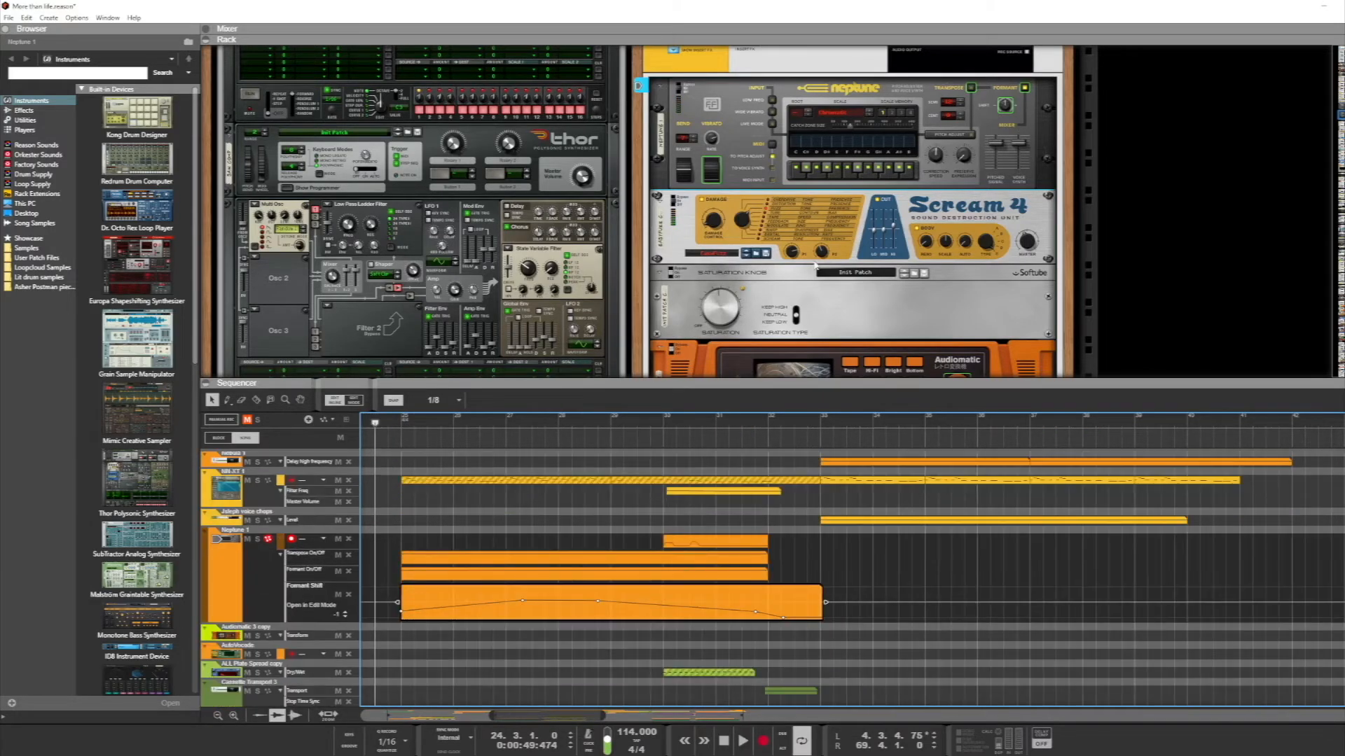
pyautogui.click(1040, 85)
pyautogui.press('space')
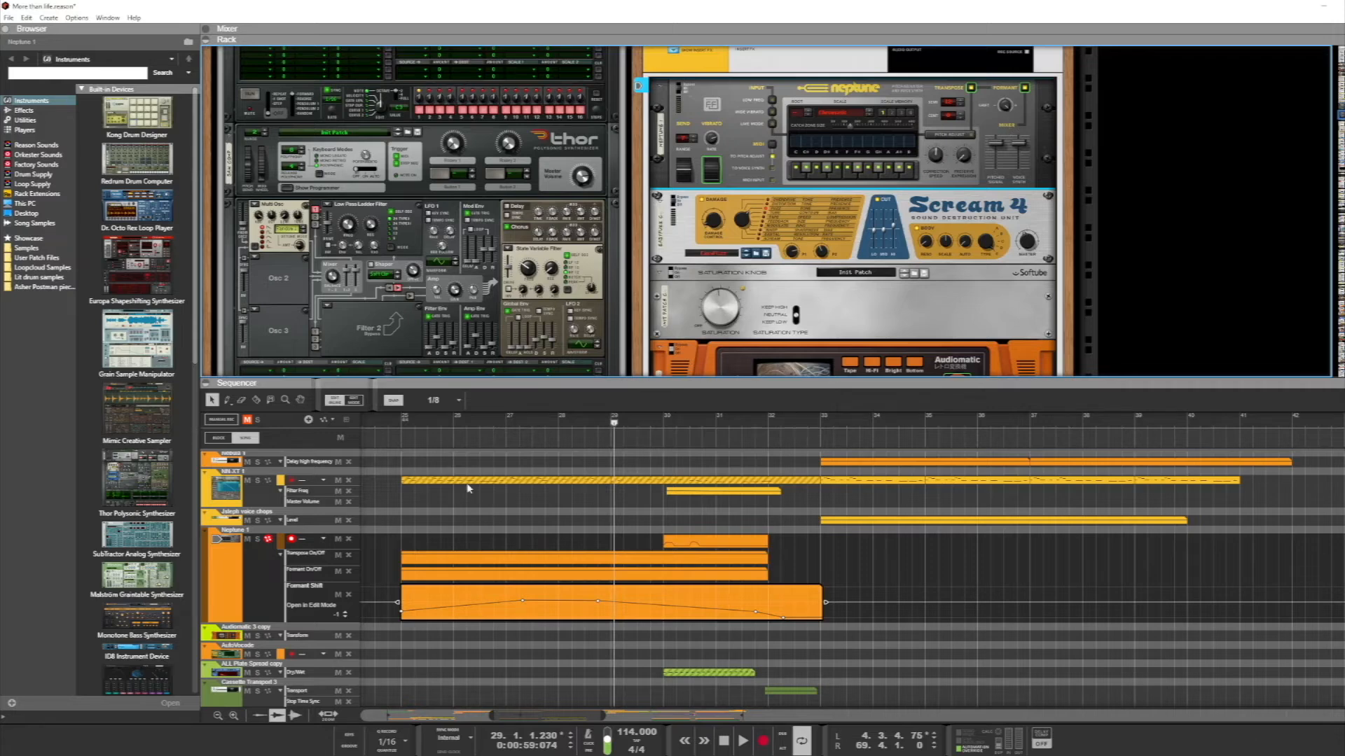
pyautogui.click(403, 425)
pyautogui.moveTo(599, 716); pyautogui.dragTo(565, 721)
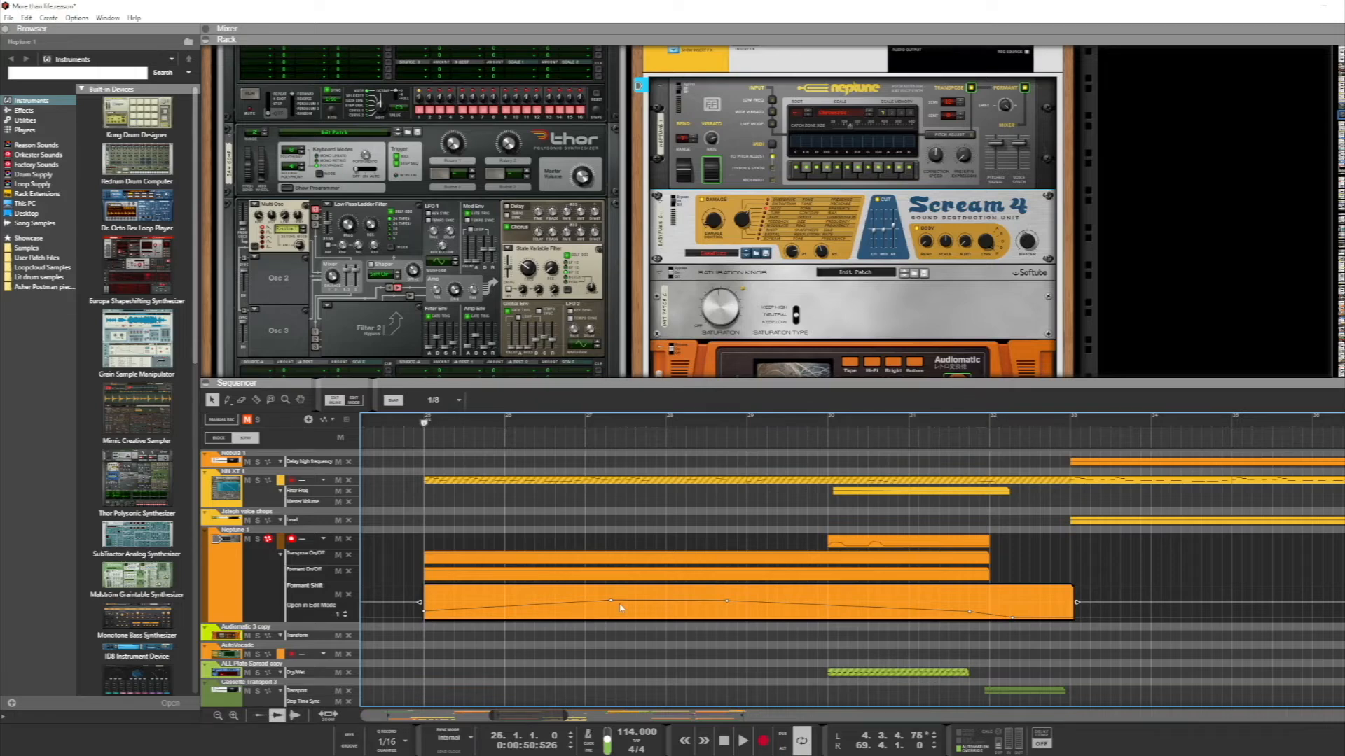
pyautogui.press('space')
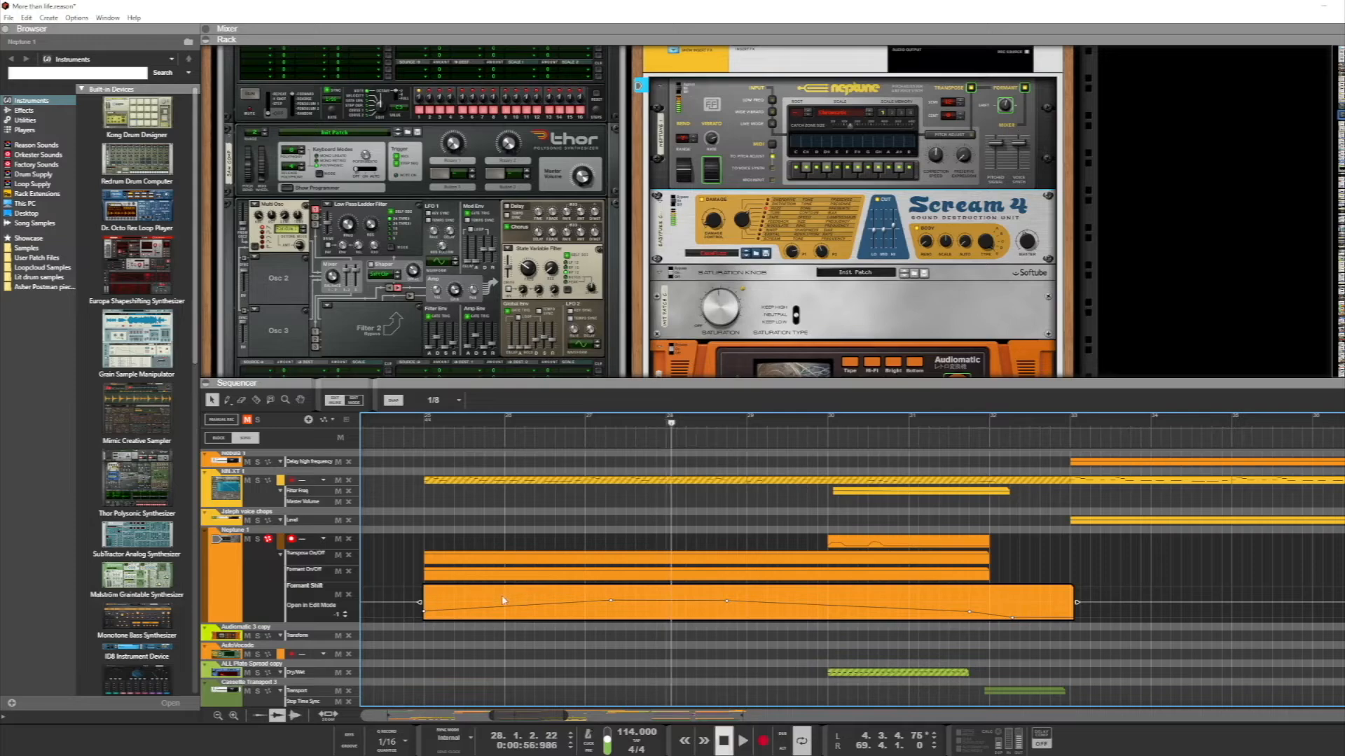
# Try moving the first Formant Shift peak earlier to position 26.2.4 with value 63 and pulling the following point down to the clip's lower edge.
pyautogui.press('super')
pyautogui.press('super')
pyautogui.click(610, 601)
pyautogui.click(608, 603)
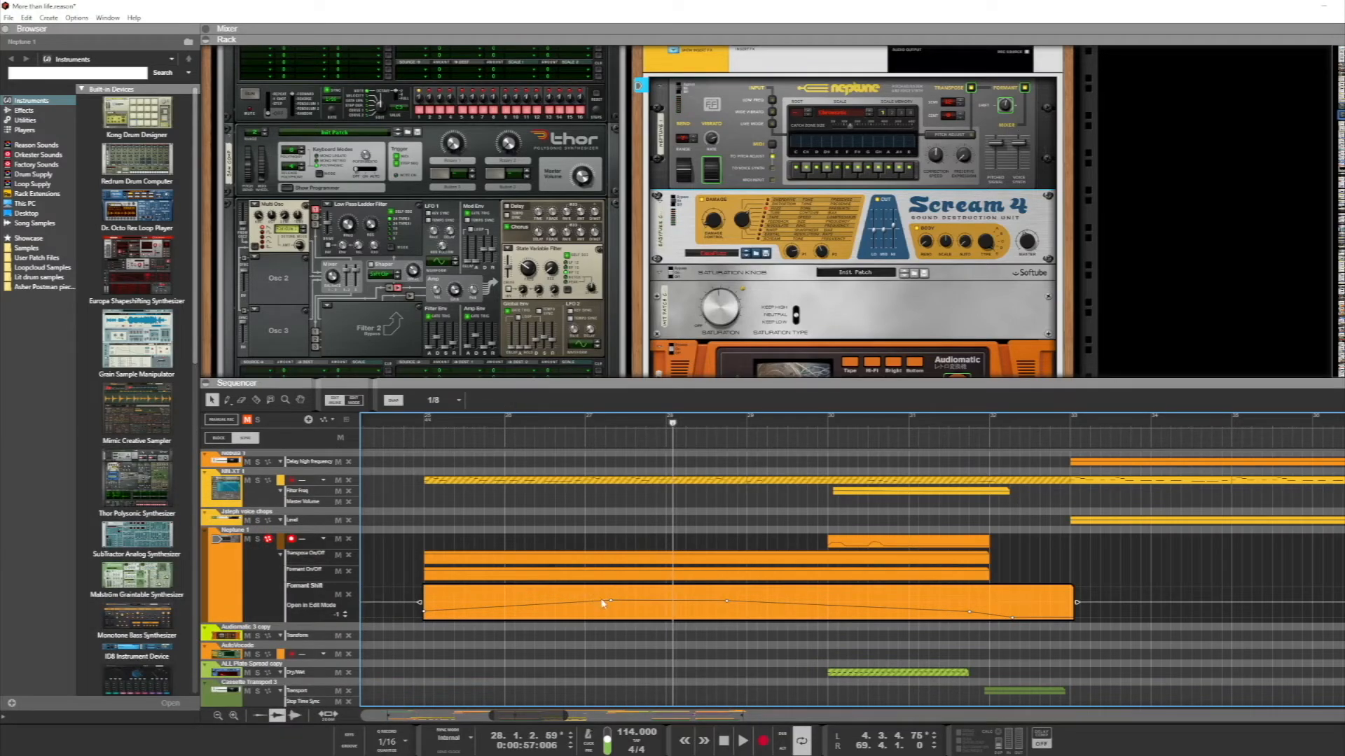
pyautogui.moveTo(608, 600); pyautogui.dragTo(539, 586)
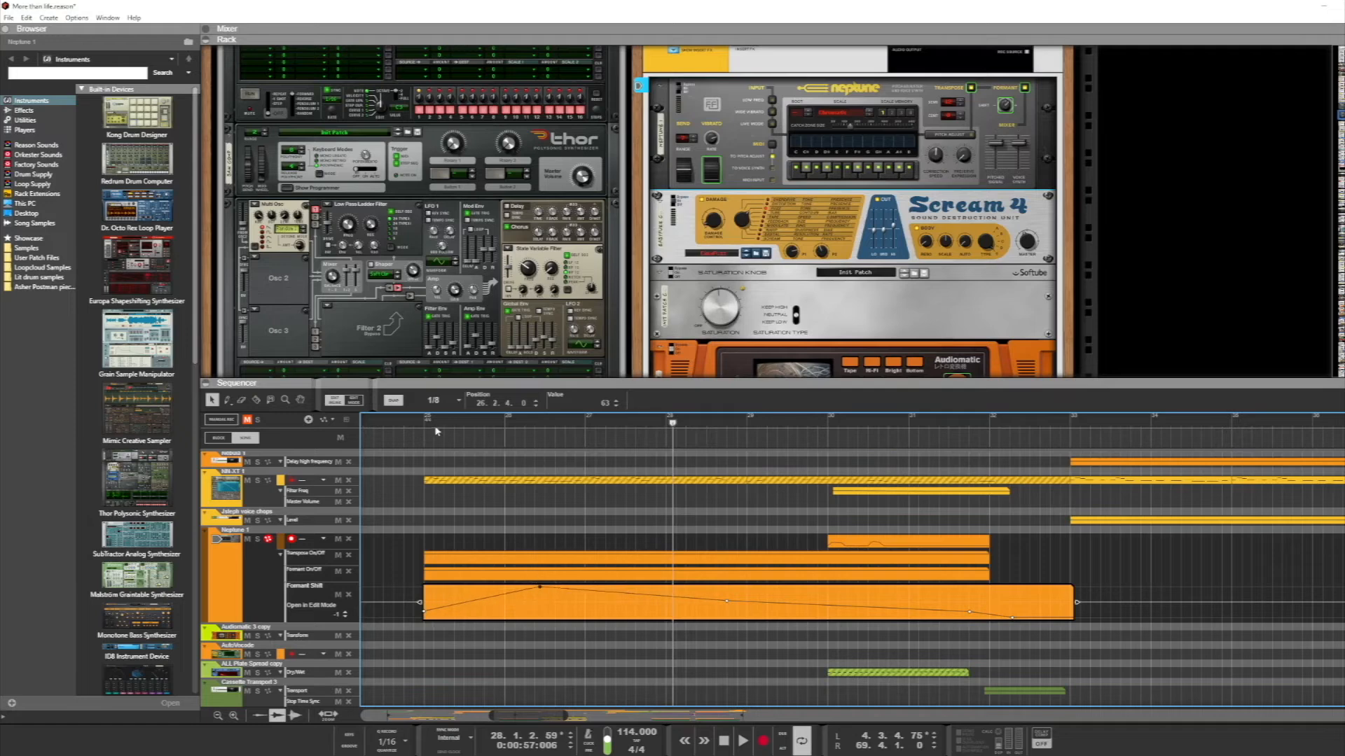
pyautogui.press('space')
pyautogui.moveTo(726, 600); pyautogui.dragTo(695, 618)
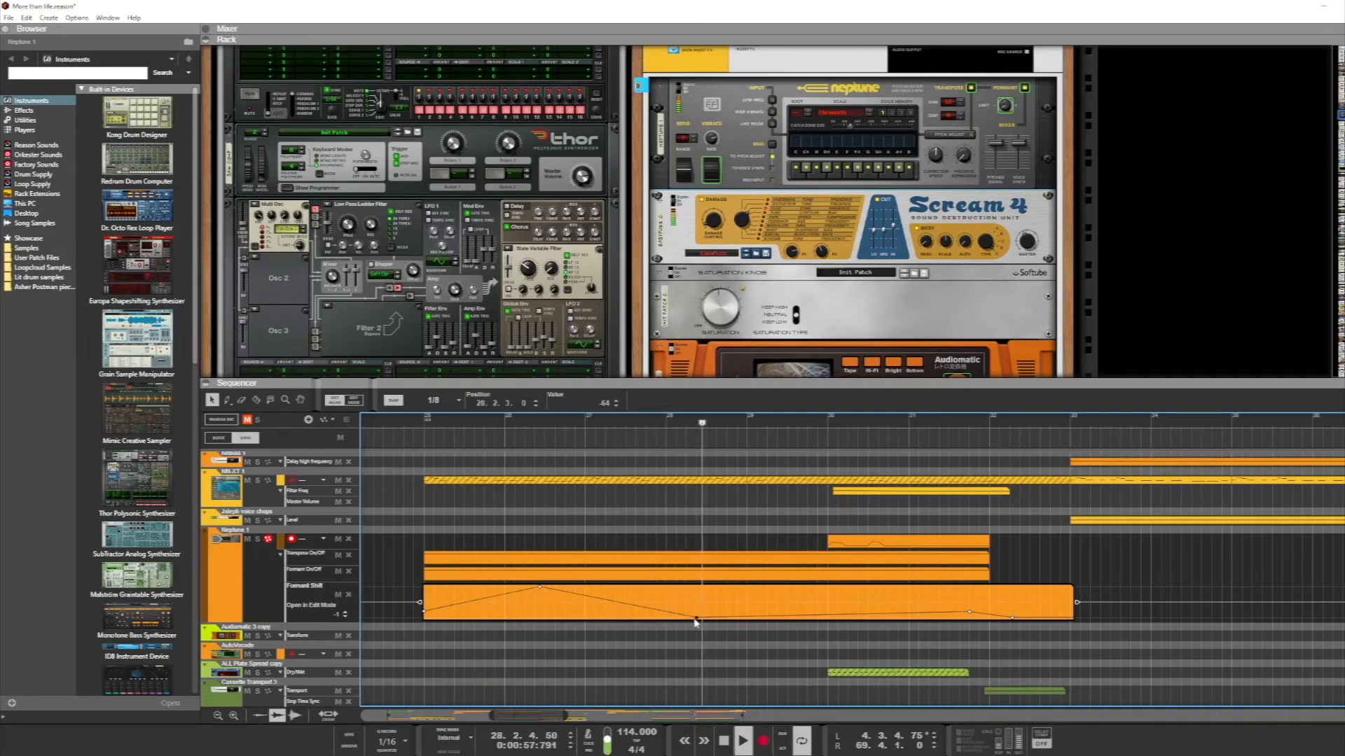
# Undo both Formant Shift automation point moves and return the playhead to just before bar 25.
pyautogui.hotkey('ctrl', 'z')
pyautogui.hotkey('ctrl', 'z')
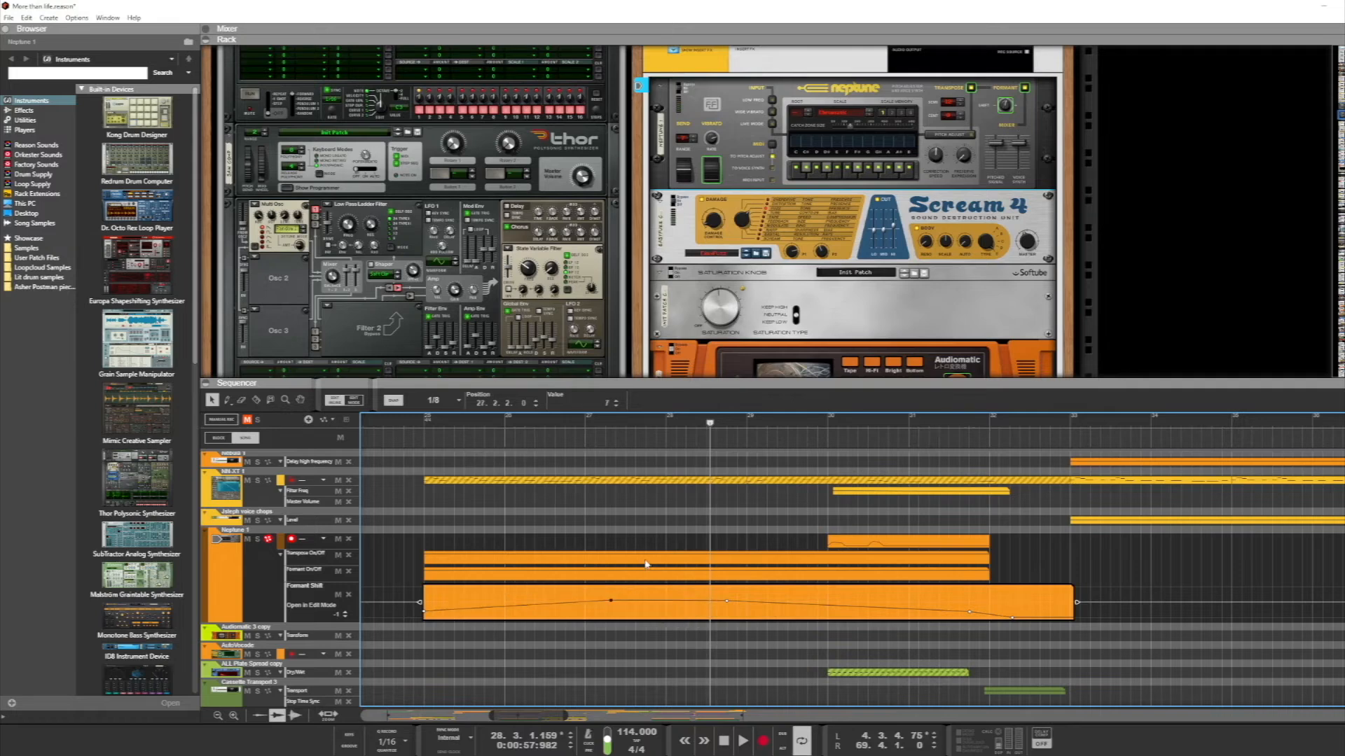
pyautogui.click(412, 423)
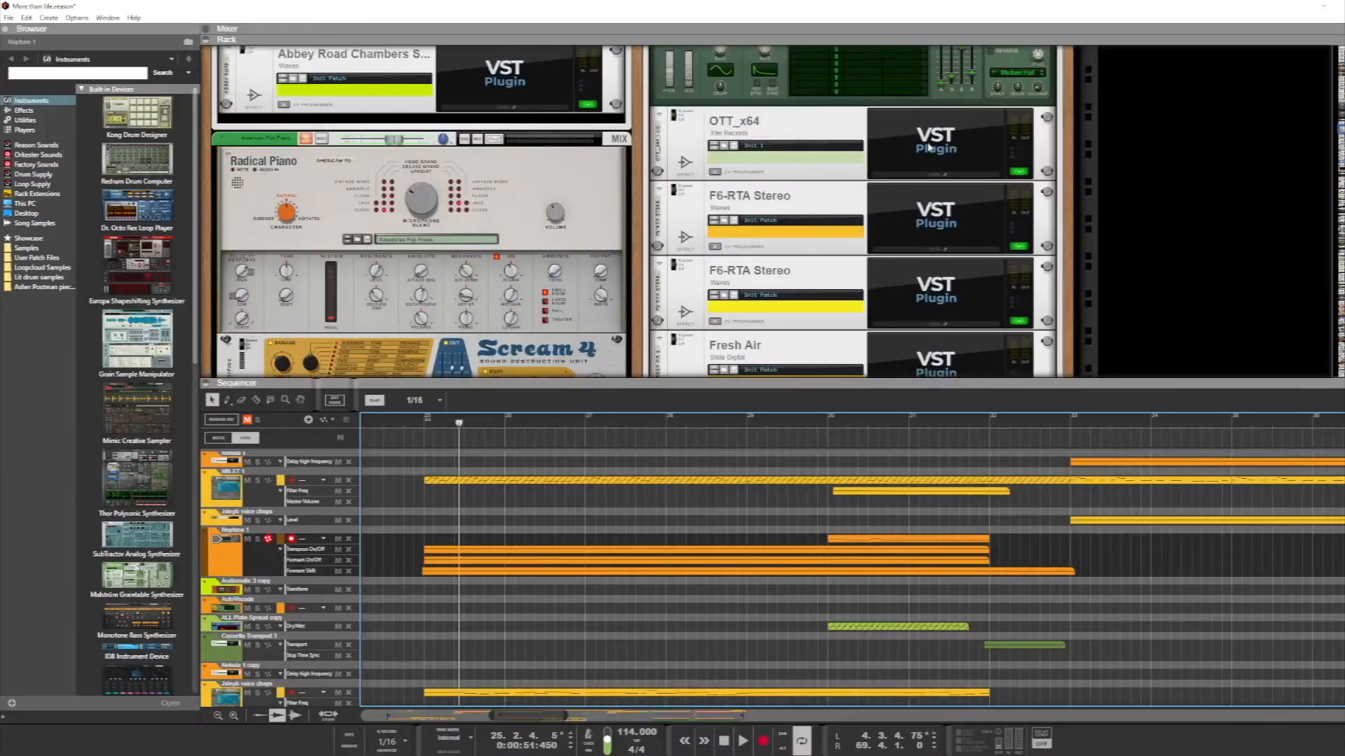
# Open the OTT_x64 plugin interface, place it over the rack and play the vocal chops through it.
pyautogui.click(926, 161)
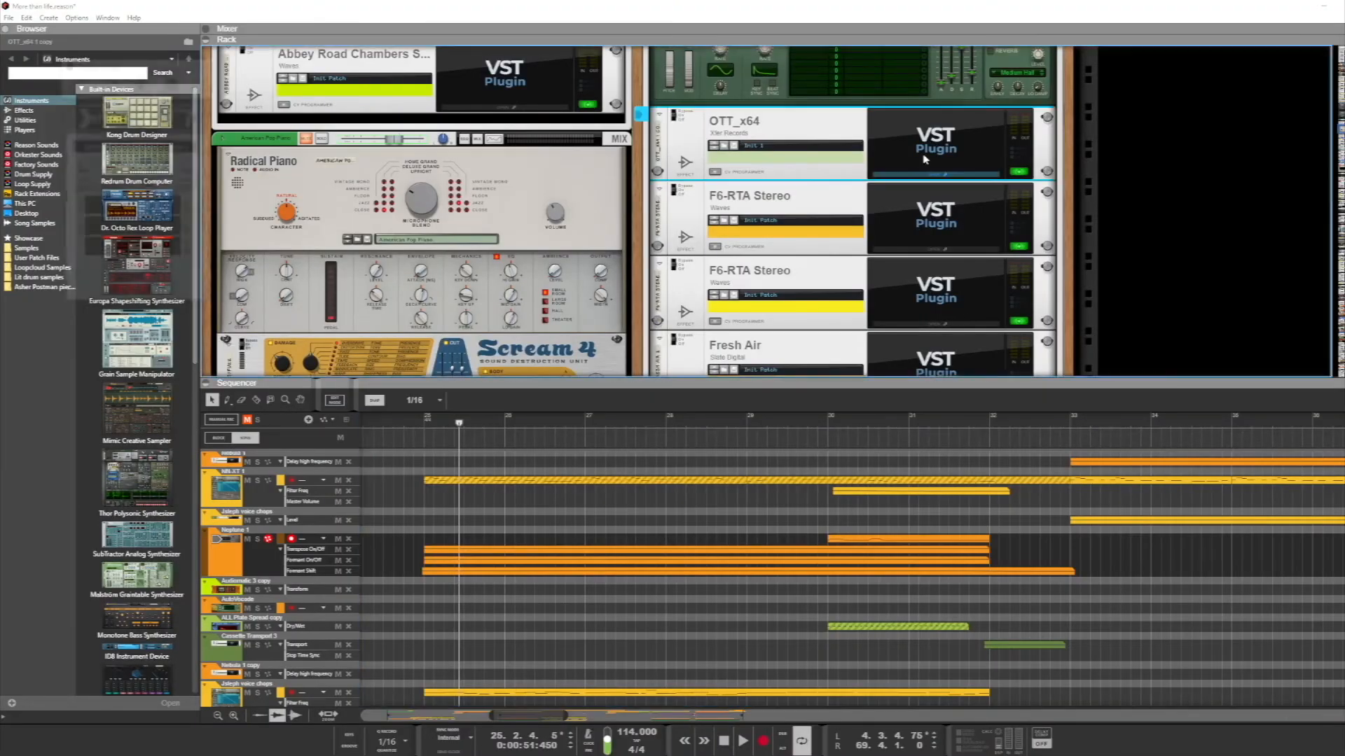
pyautogui.moveTo(77, 35); pyautogui.dragTo(533, 103)
pyautogui.press('space')
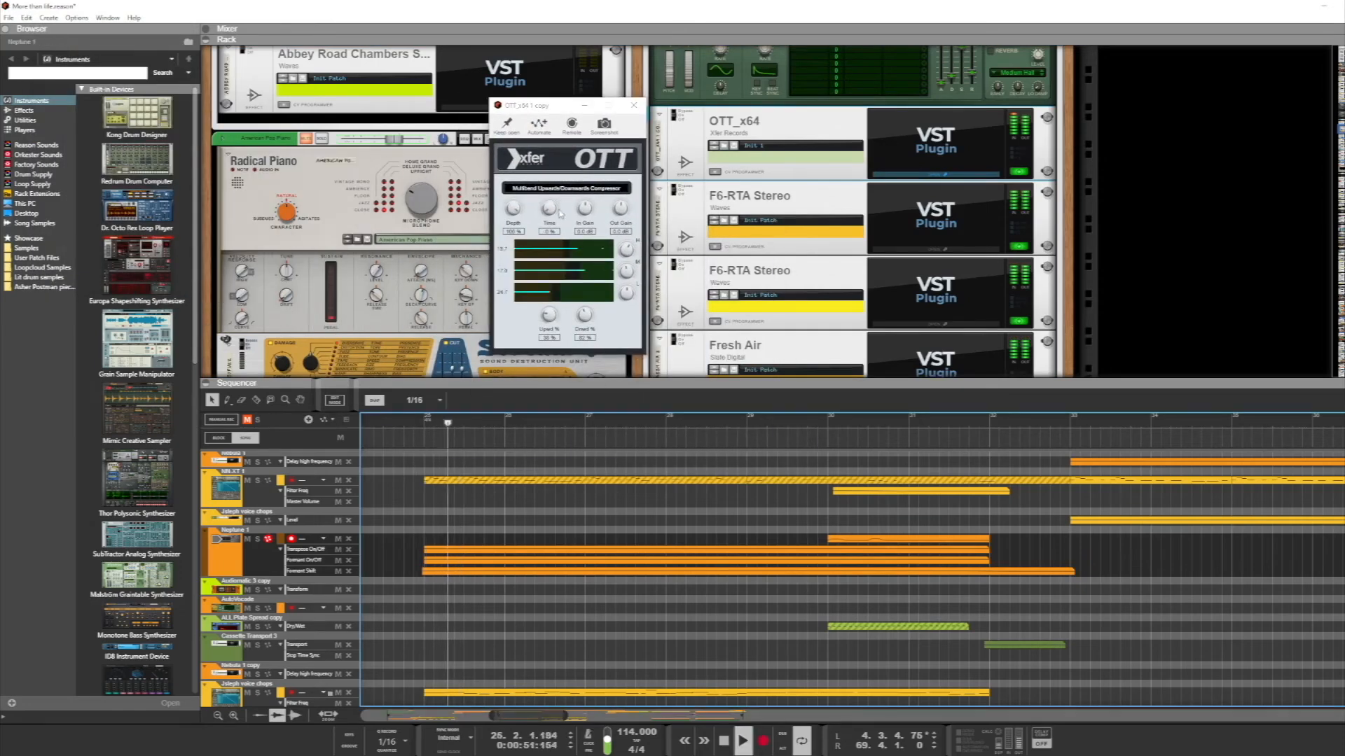
pyautogui.press('space')
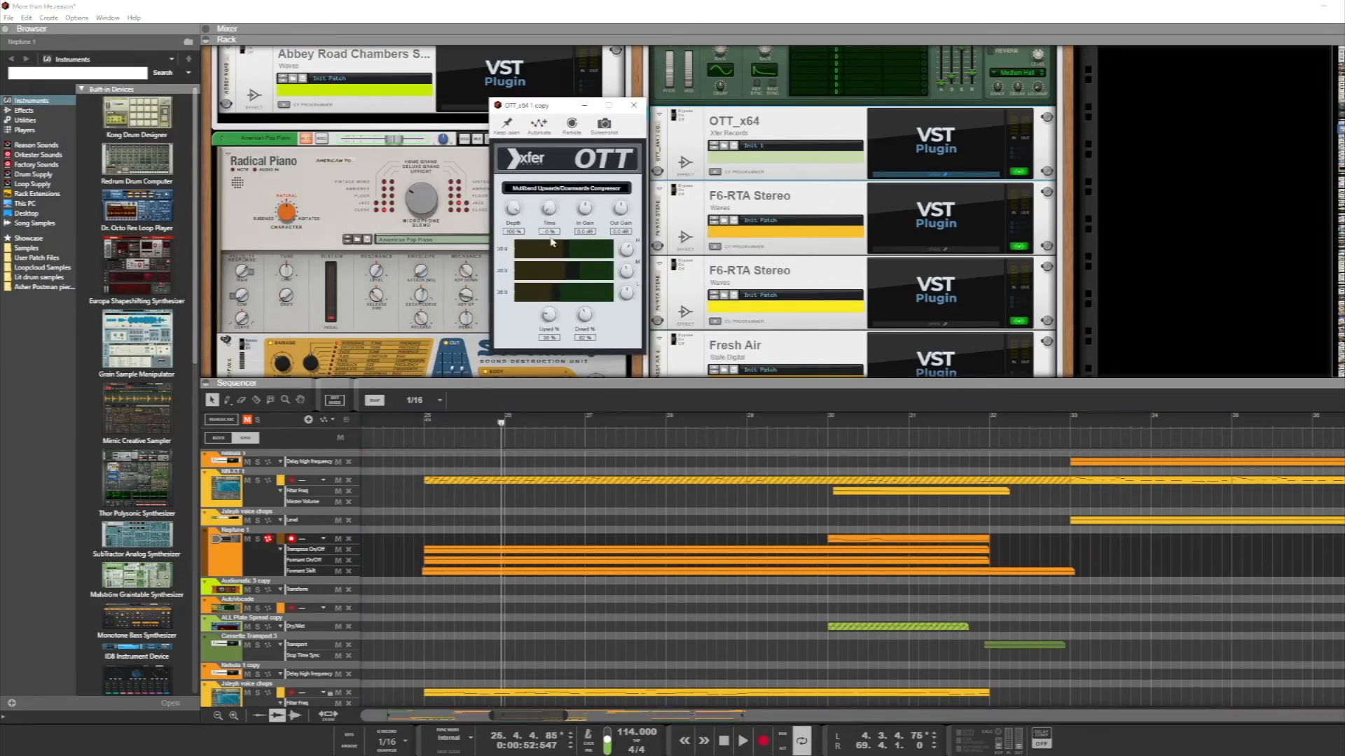
# Raise OTT's Time to 1000 % and lower it again to compare how the vocal chops sound from bar 25.
pyautogui.press('space')
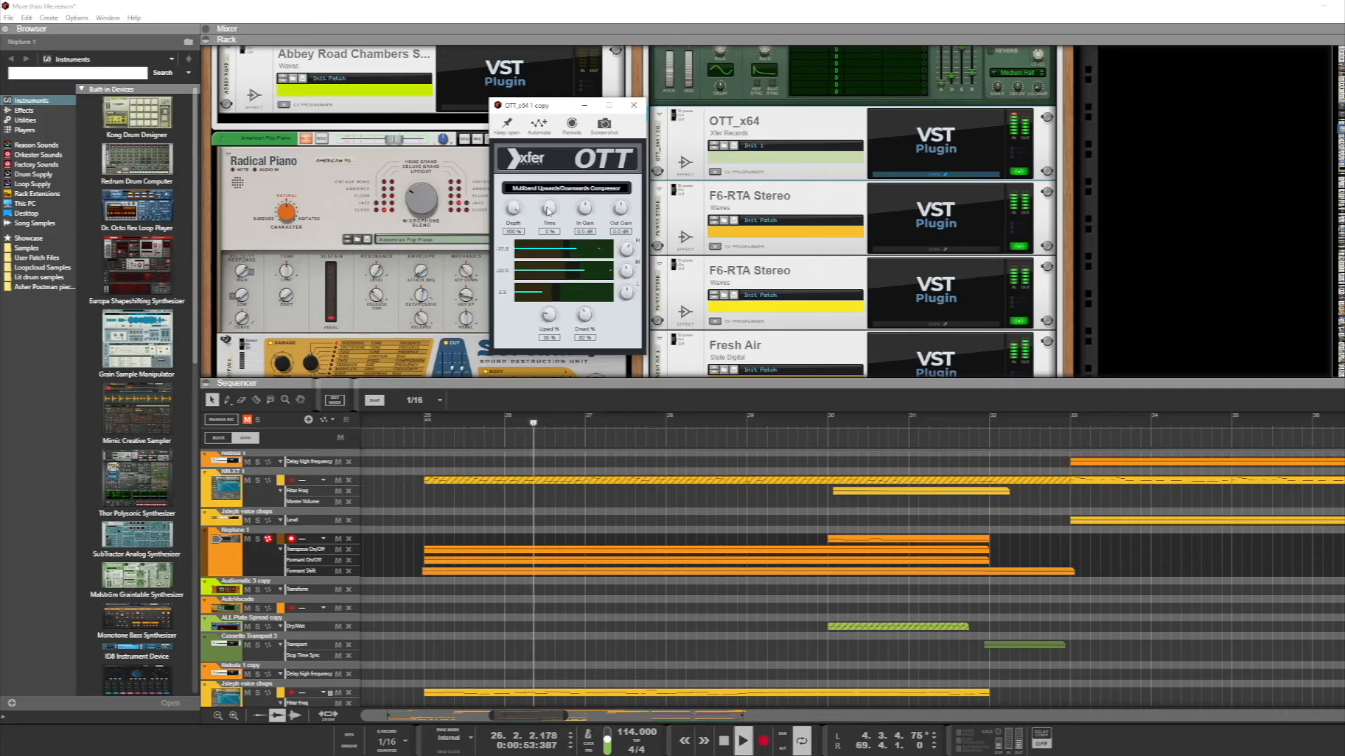
pyautogui.press('space')
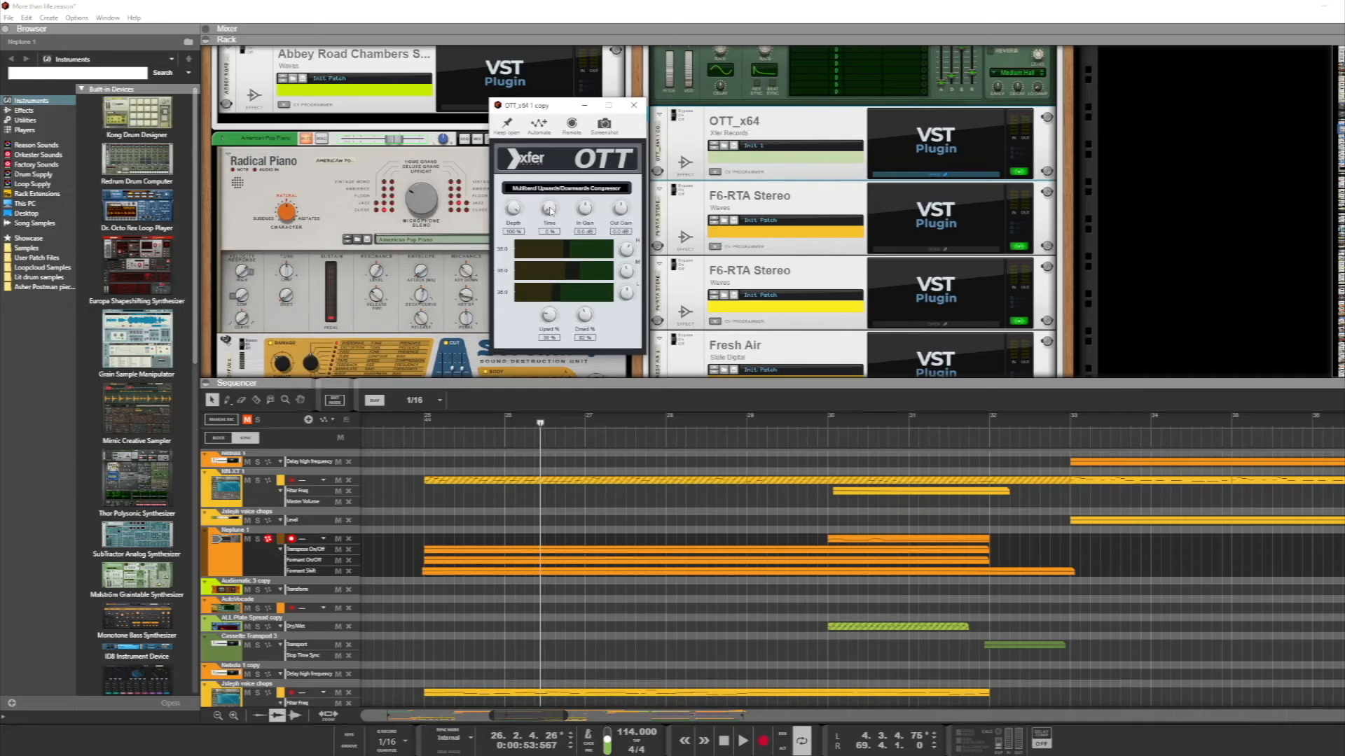
pyautogui.press('space')
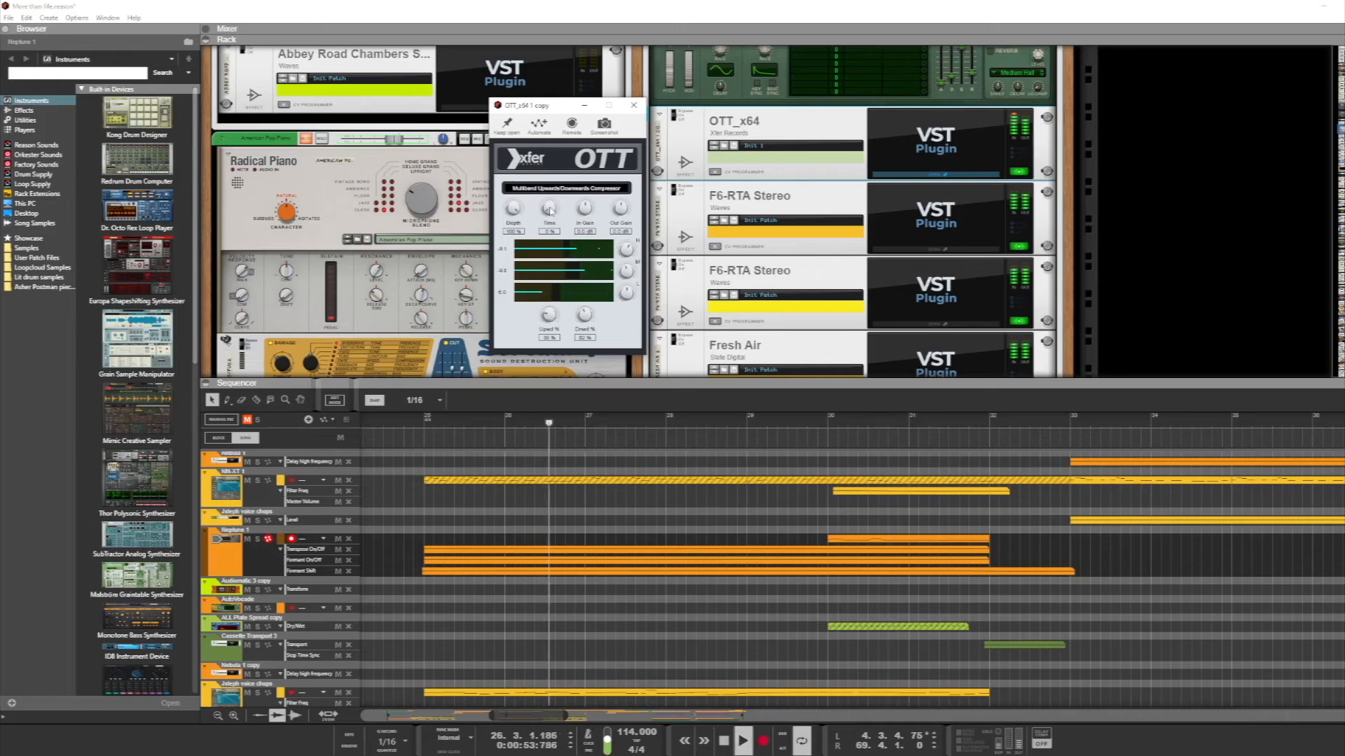
pyautogui.click(419, 421)
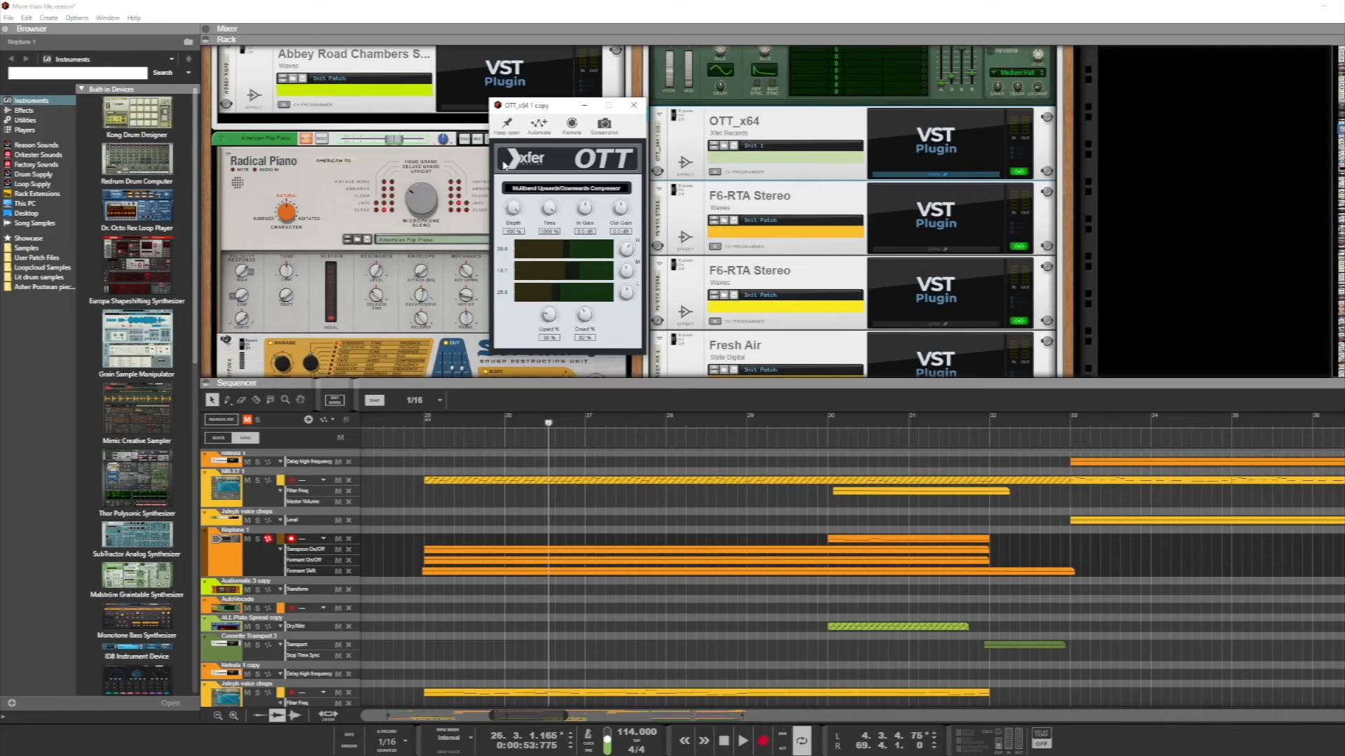
pyautogui.click(418, 422)
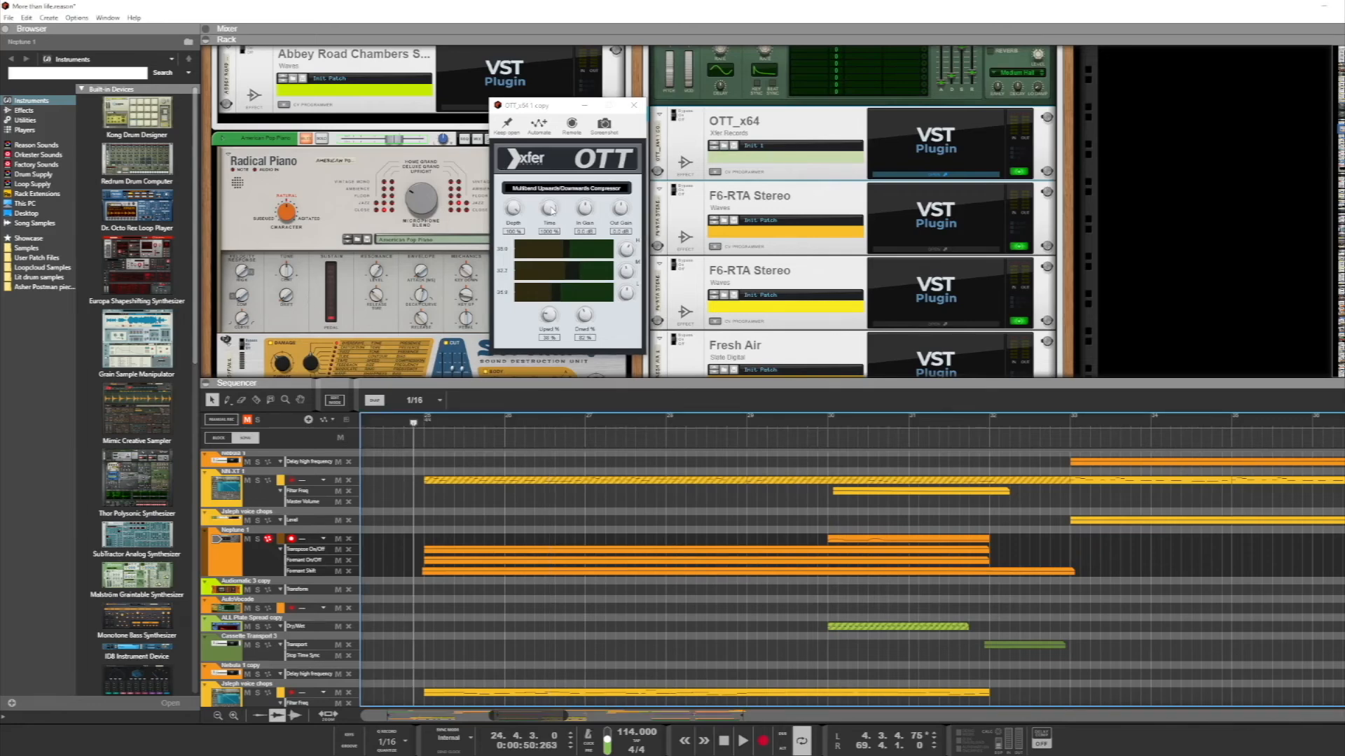
pyautogui.moveTo(552, 209); pyautogui.dragTo(547, 242)
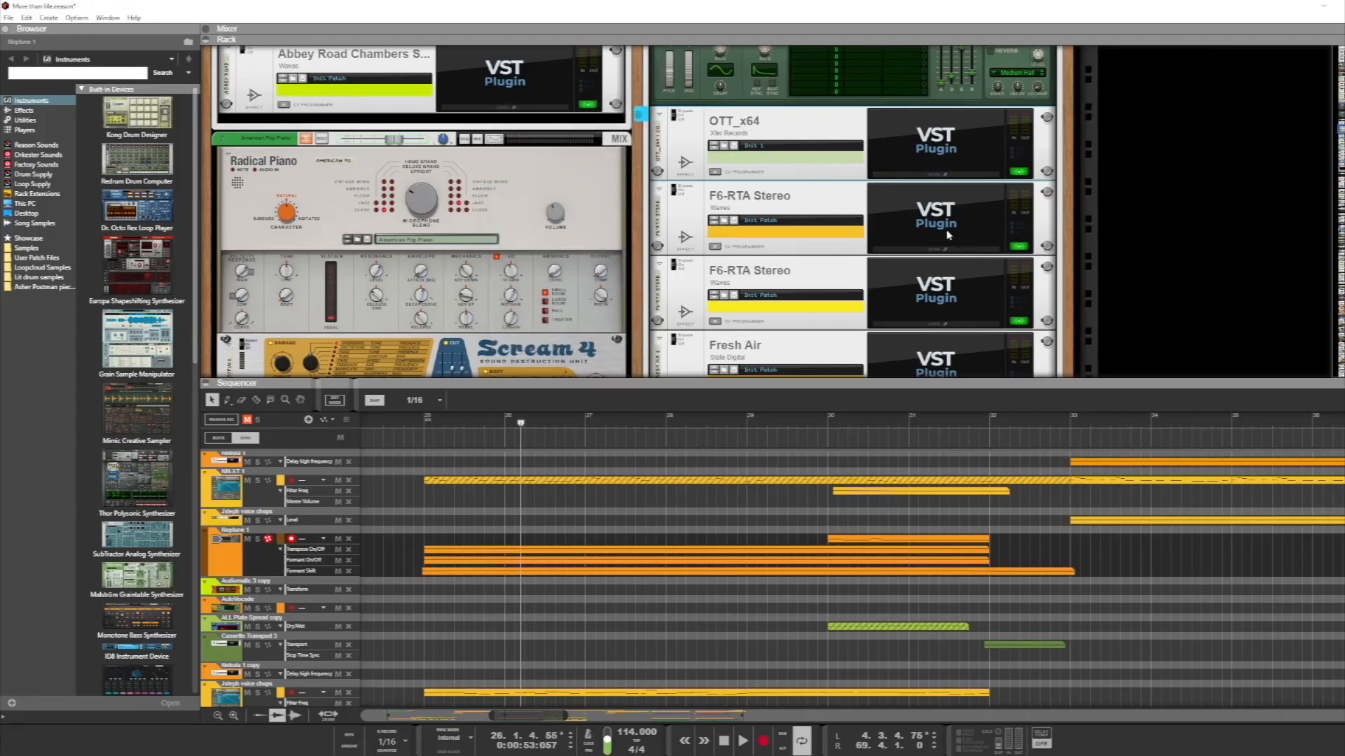
# Open the F6-RTA Stereo equalizers, shift band 2 of the 6 copy instance to about 270 Hz and inspect the bands shaping the chops.
pyautogui.click(949, 234)
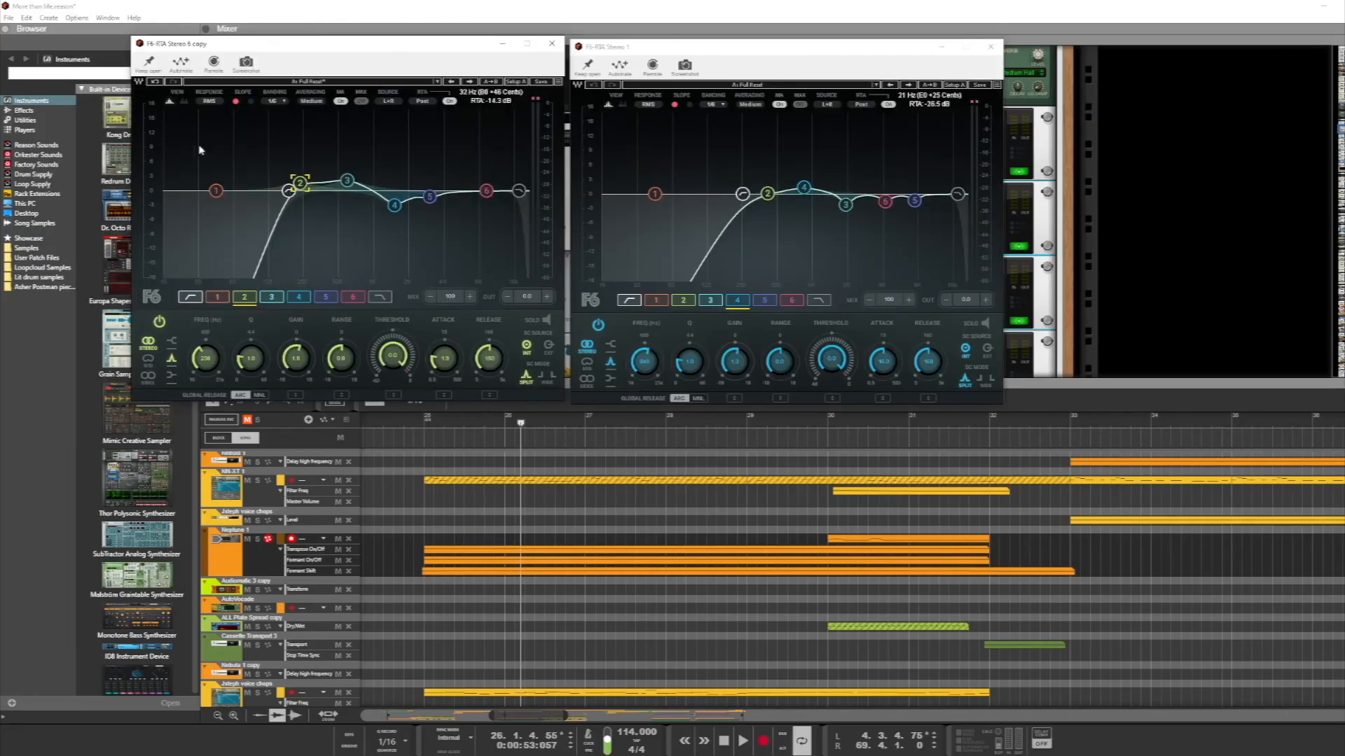
pyautogui.moveTo(300, 183)
pyautogui.mouseDown()
pyautogui.moveTo(301, 115)
pyautogui.moveTo(295, 195)
pyautogui.moveTo(306, 169)
pyautogui.moveTo(307, 184)
pyautogui.mouseUp()
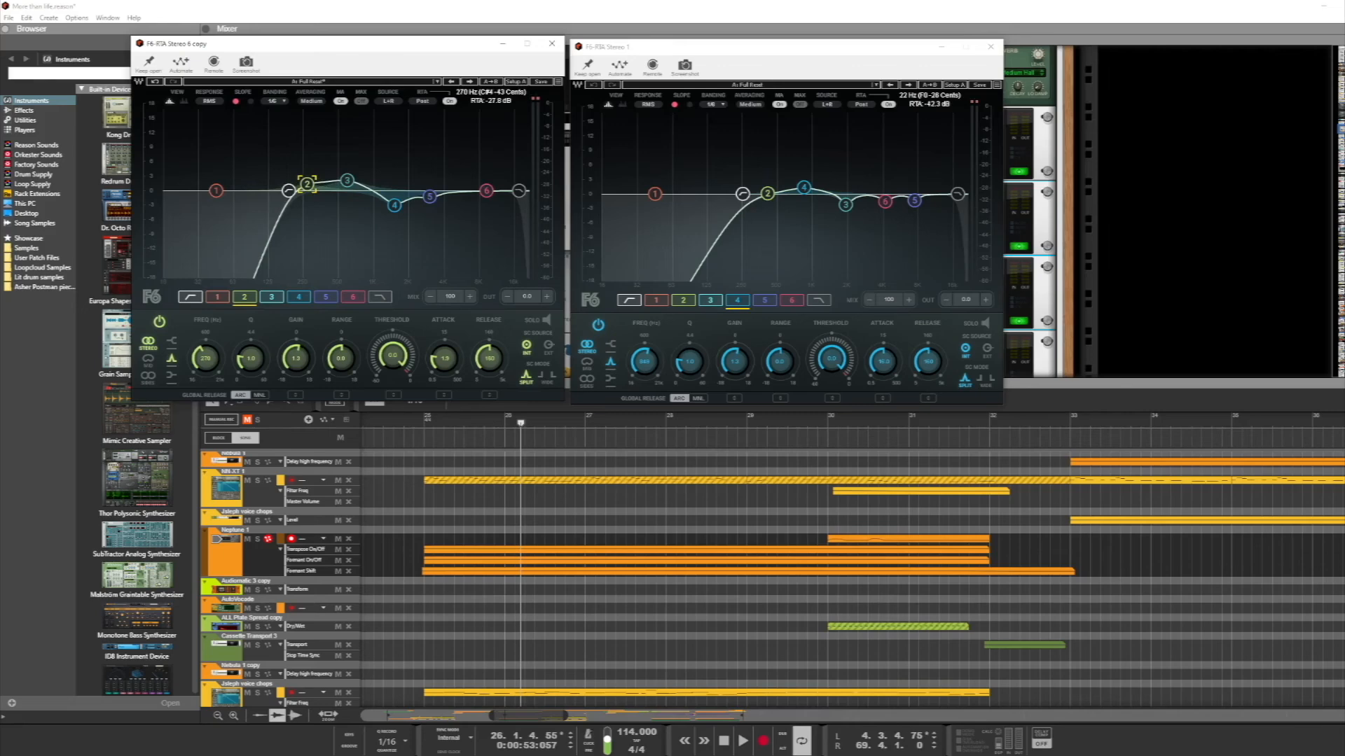
pyautogui.click(347, 181)
pyautogui.moveTo(352, 179); pyautogui.dragTo(347, 182)
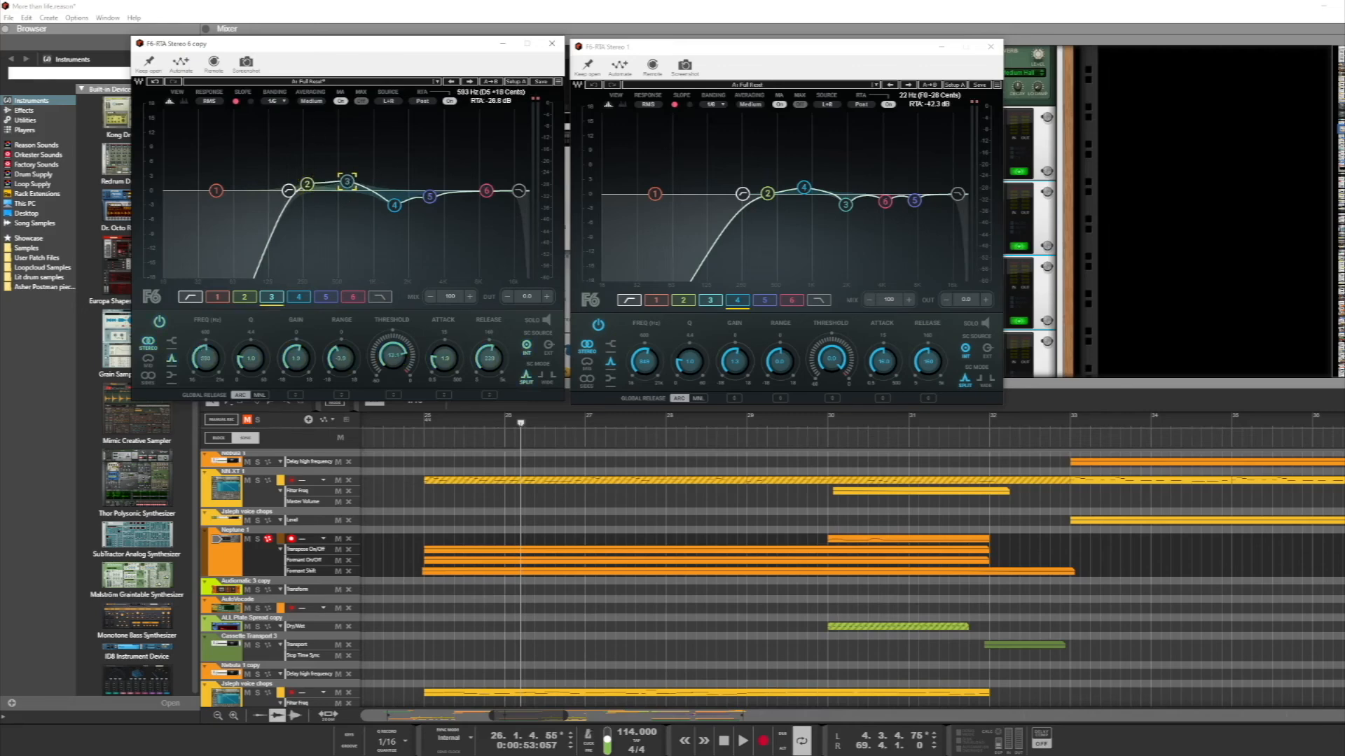
pyautogui.click(396, 206)
pyautogui.click(914, 201)
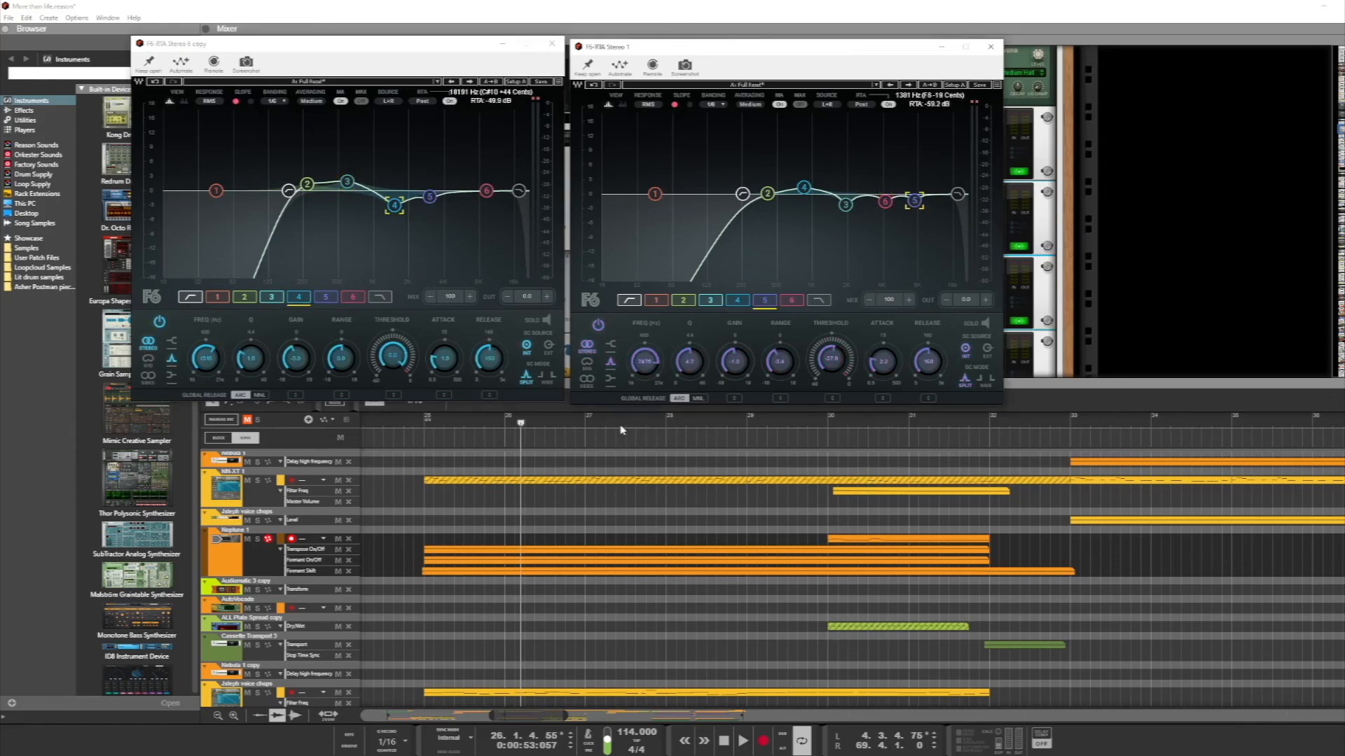
# Play the vocal chops from bar 25 to hear them through the F6-RTA equalizers, and stop playback.
pyautogui.click(420, 416)
pyautogui.press('space')
pyautogui.moveTo(915, 109); pyautogui.dragTo(884, 199)
pyautogui.press('space')
pyautogui.click(920, 201)
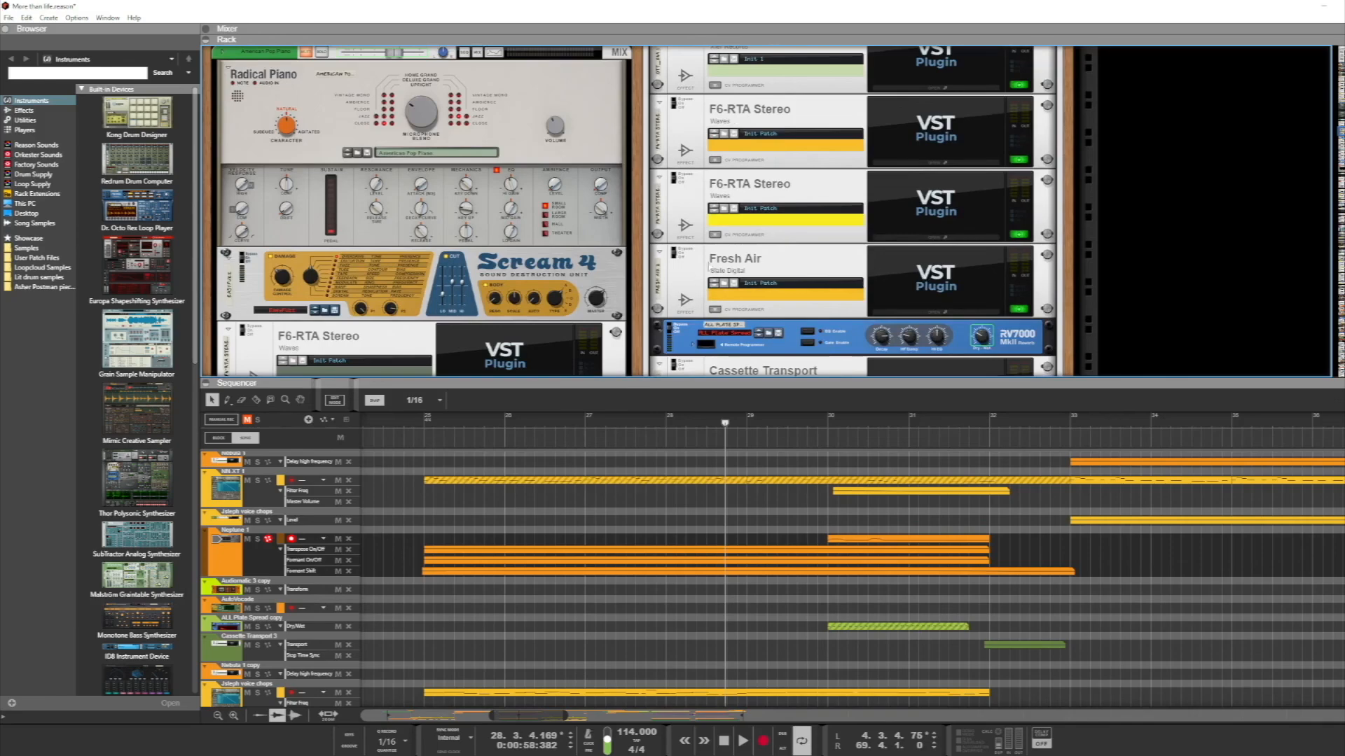
# View the Fresh Air plugin's interface, close it and look over the remaining devices in the effects rack.
pyautogui.click(937, 287)
pyautogui.click(413, 36)
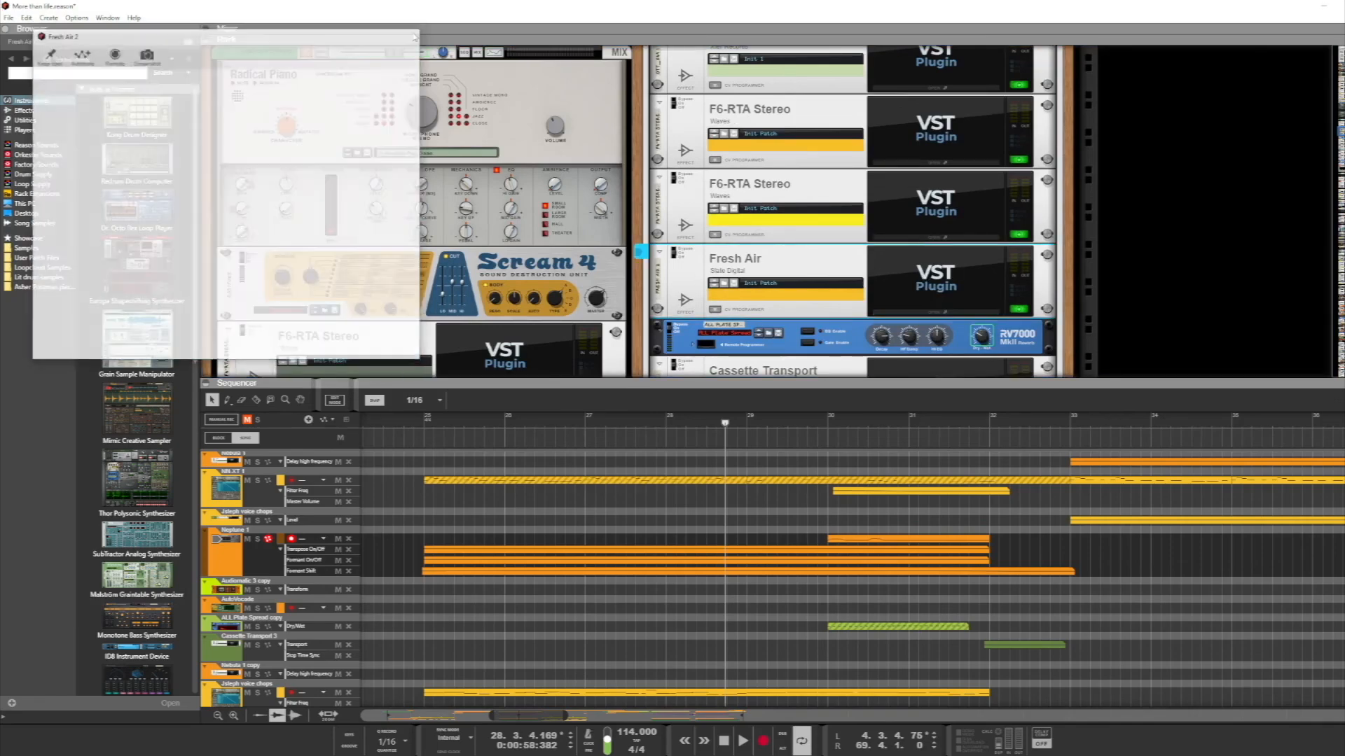
pyautogui.scroll(-4, 835, 257)
pyautogui.scroll(6, 835, 257)
pyautogui.scroll(2, 835, 257)
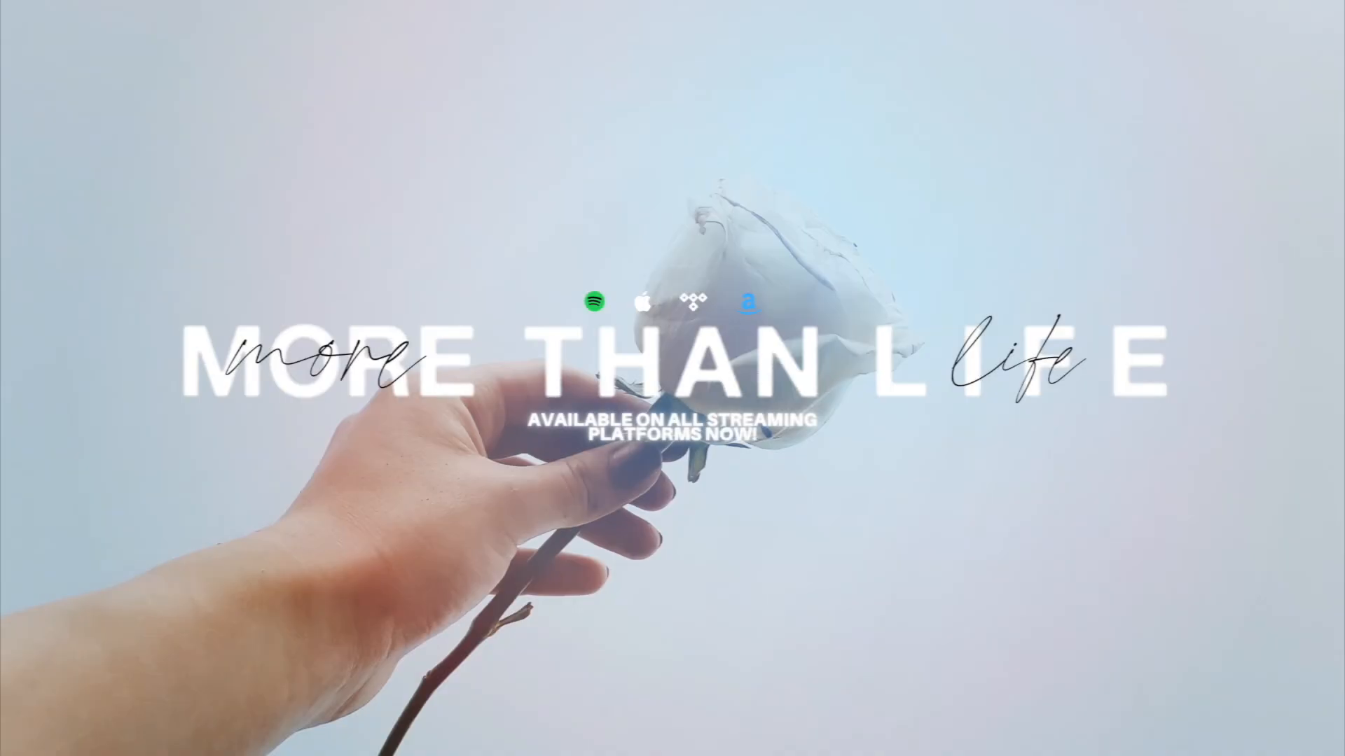